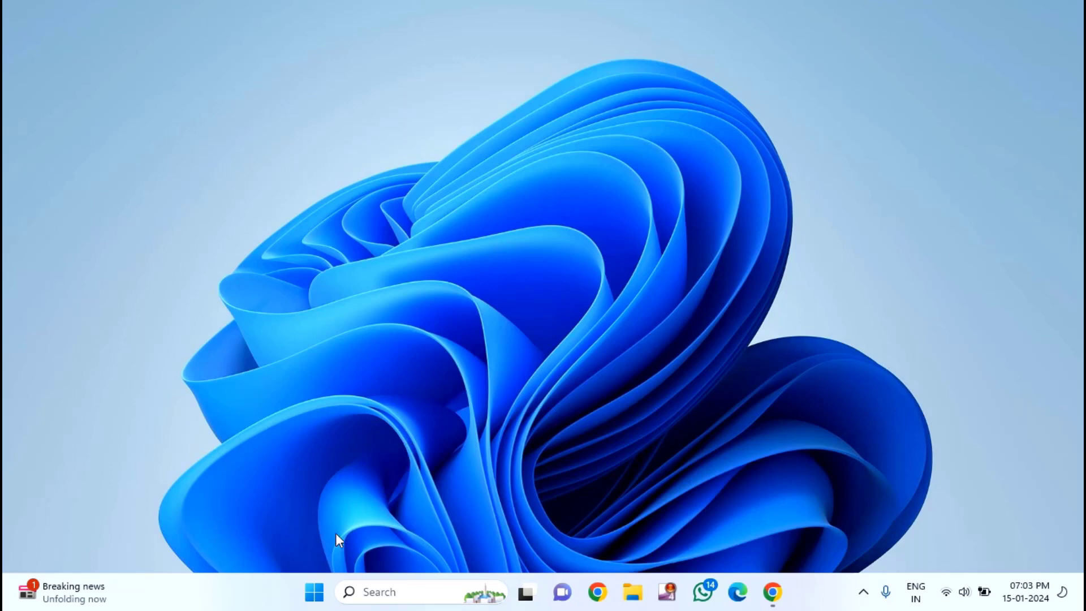
# Run services.msc to open the Windows Services console and maximize its window
pyautogui.rightClick(311, 601)
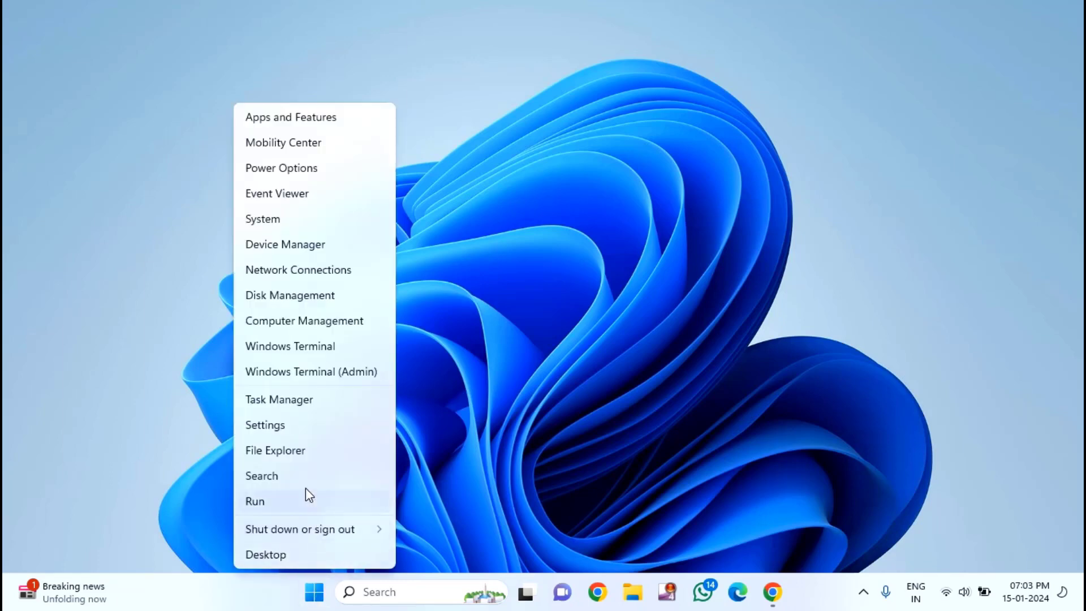
pyautogui.click(276, 506)
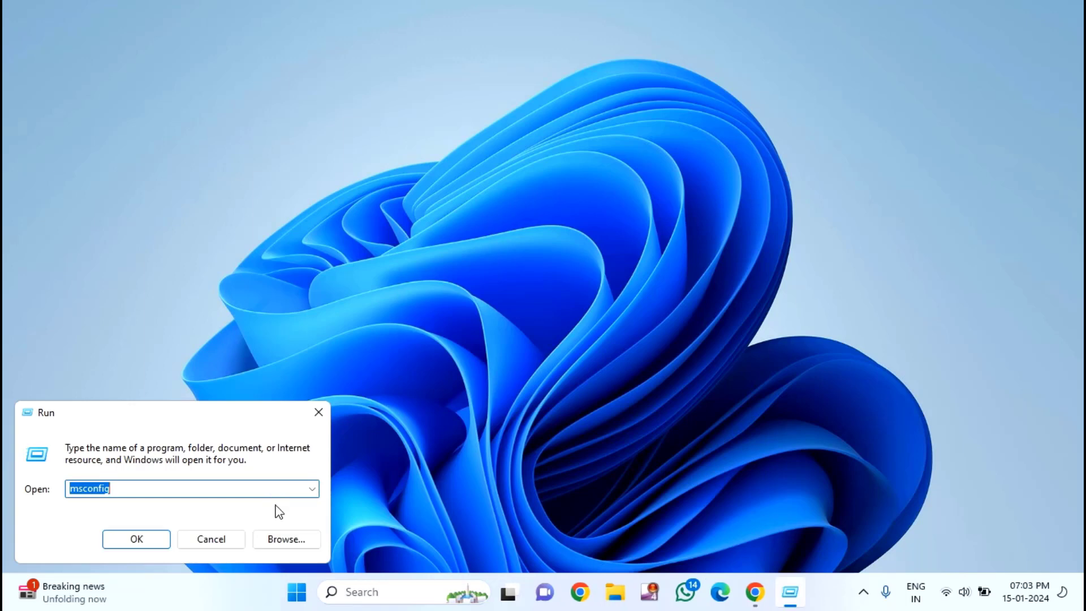
pyautogui.write('s')
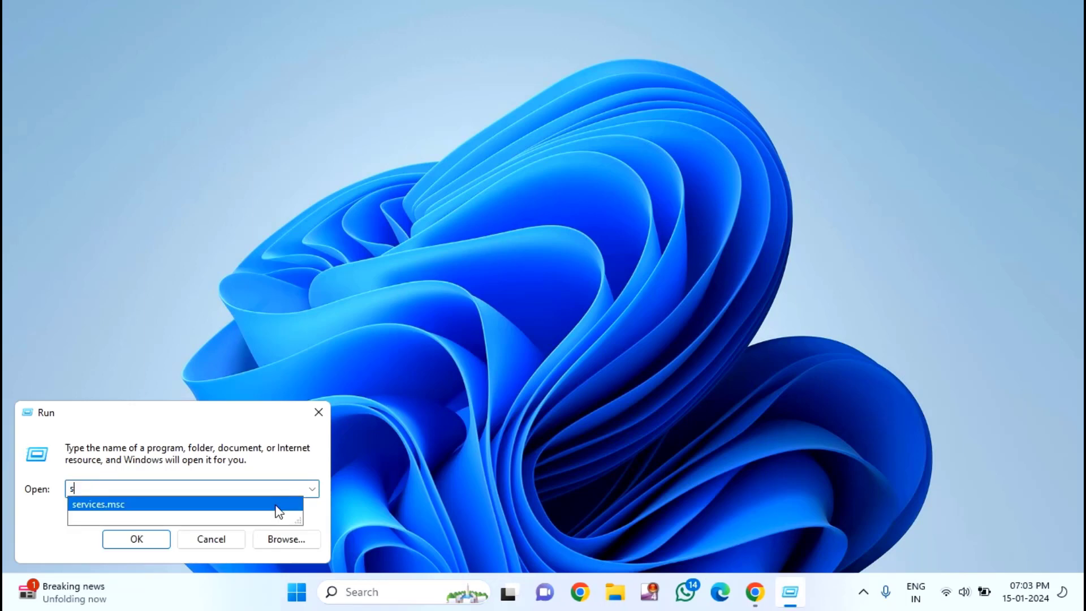
pyautogui.write('ervice')
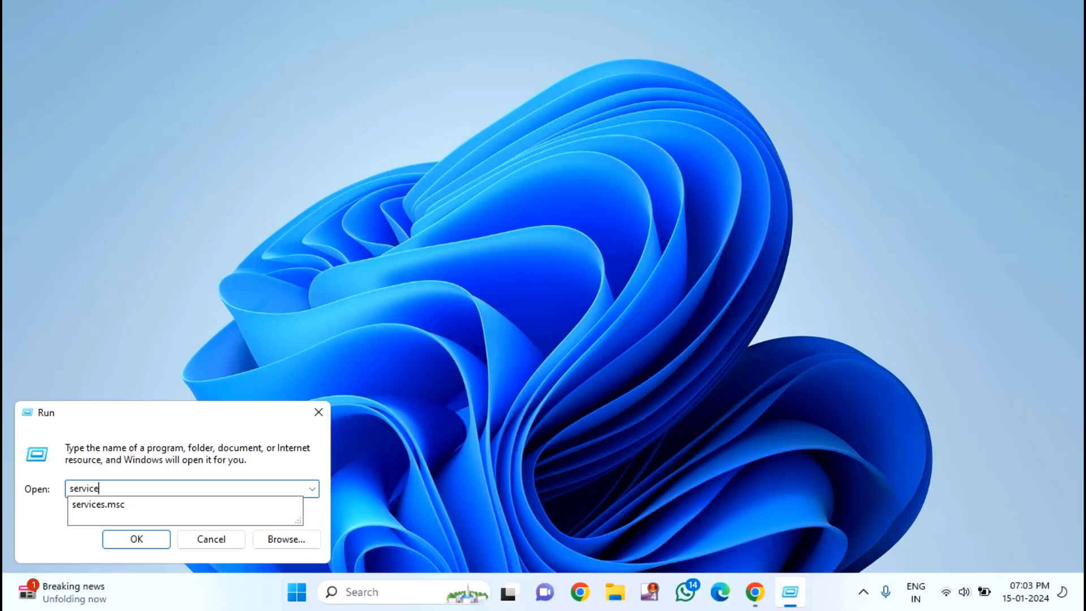
pyautogui.write('s.msc')
pyautogui.click(279, 512)
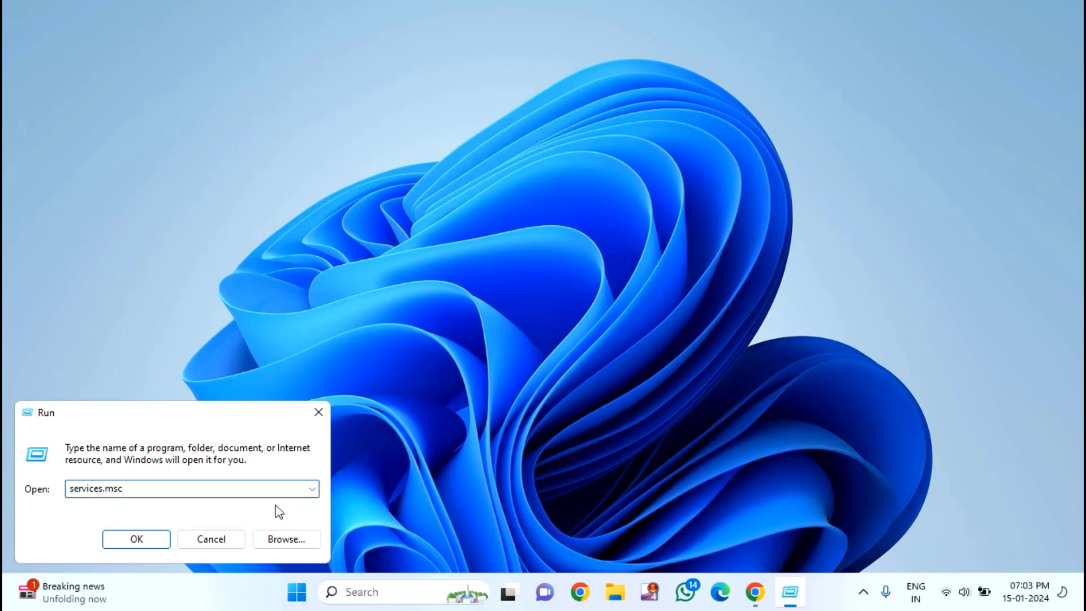
pyautogui.press('Return')
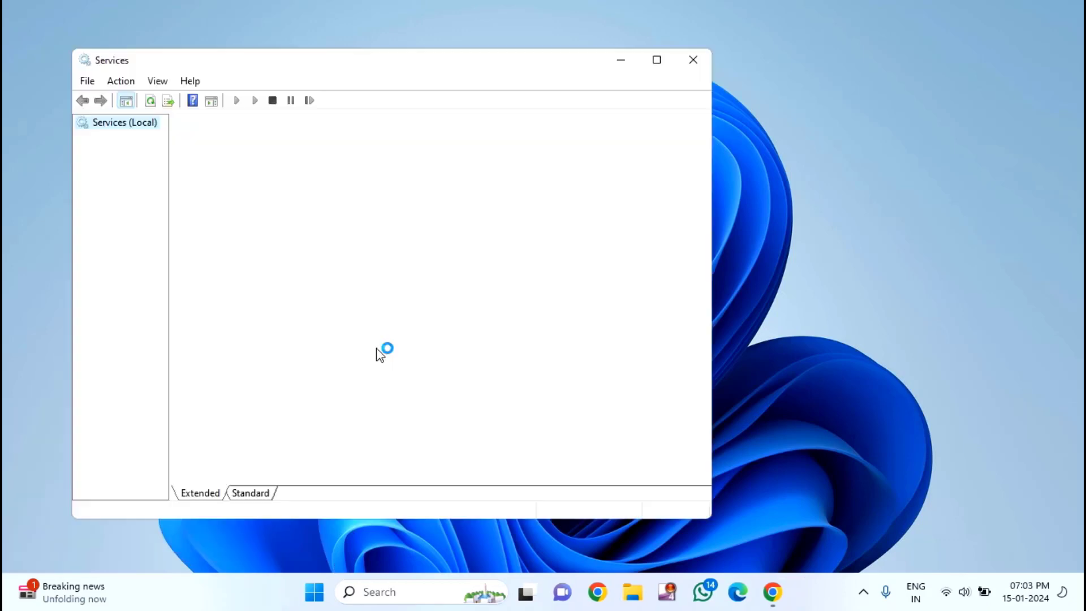
pyautogui.click(655, 61)
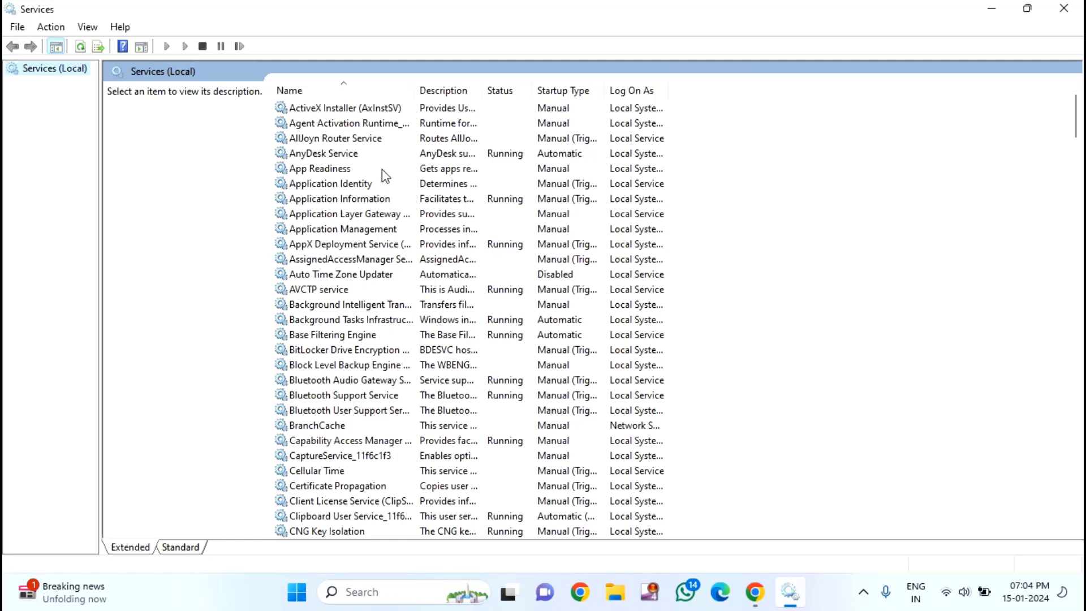
# Set the startup type of the ActiveX Installer (AxInstSV) service to Disabled and apply the change
pyautogui.click(340, 109)
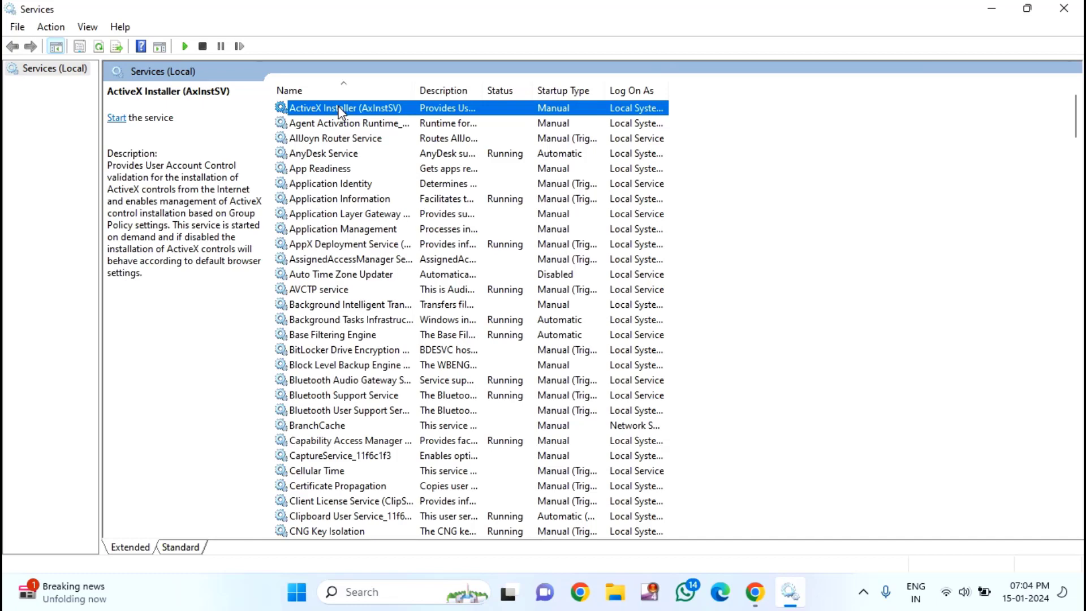
pyautogui.rightClick(338, 110)
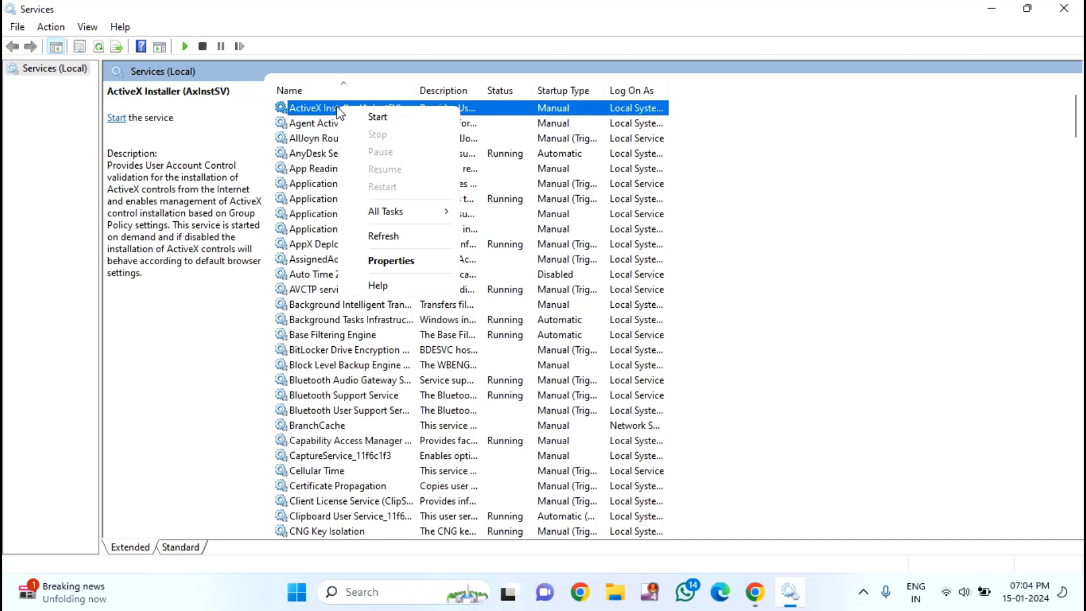
pyautogui.click(382, 261)
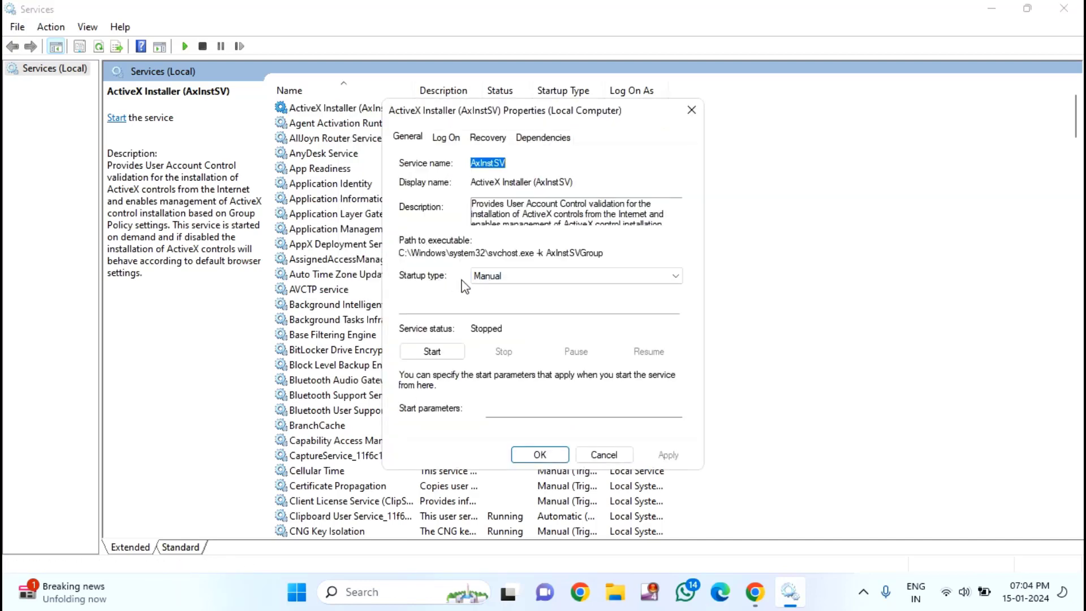
pyautogui.click(510, 280)
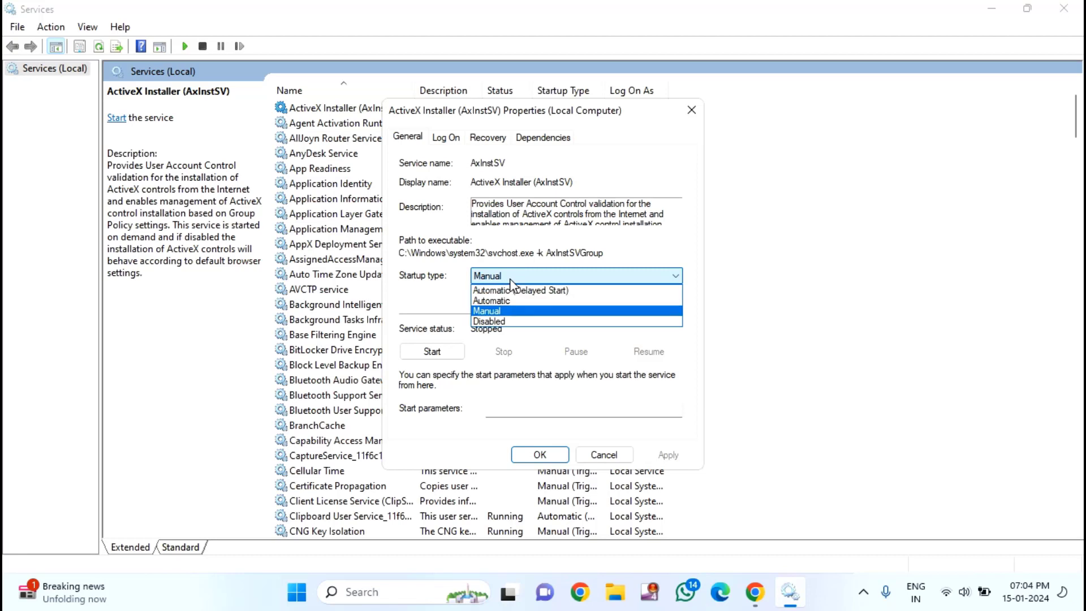
pyautogui.click(491, 320)
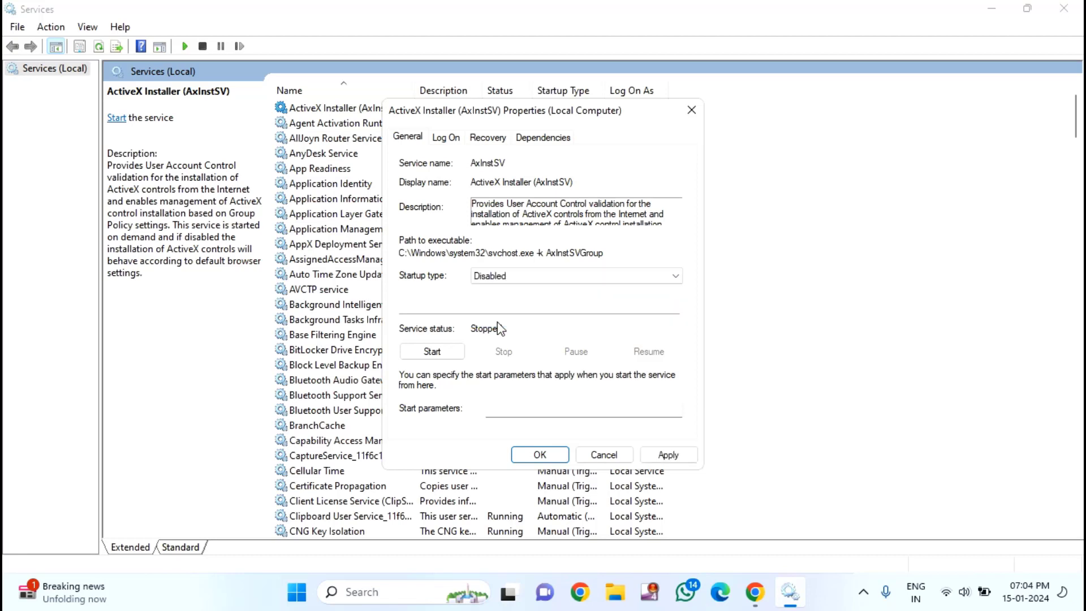
pyautogui.click(665, 455)
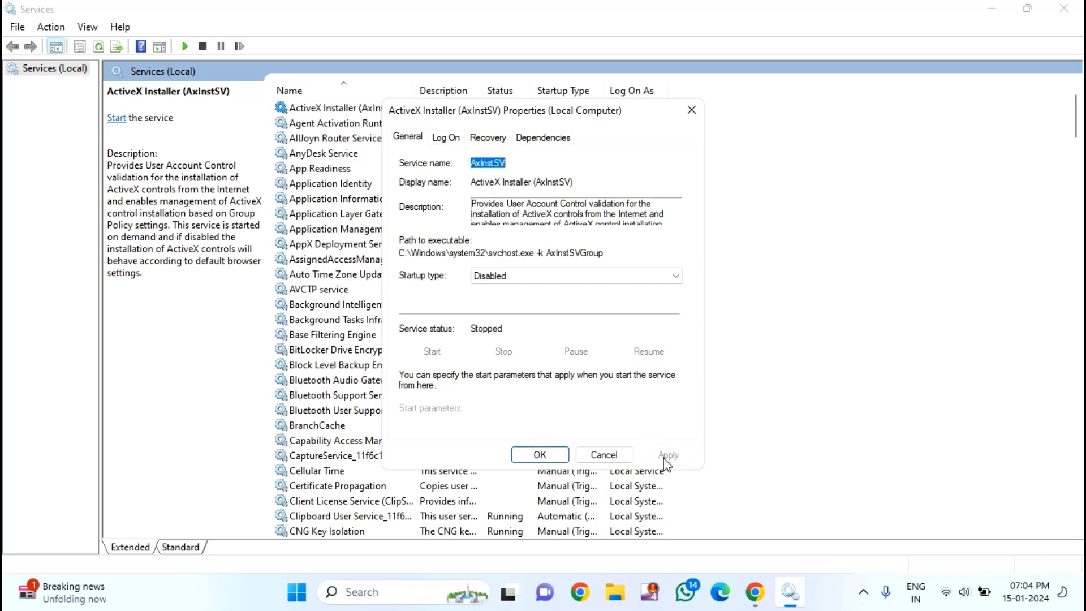
pyautogui.click(545, 458)
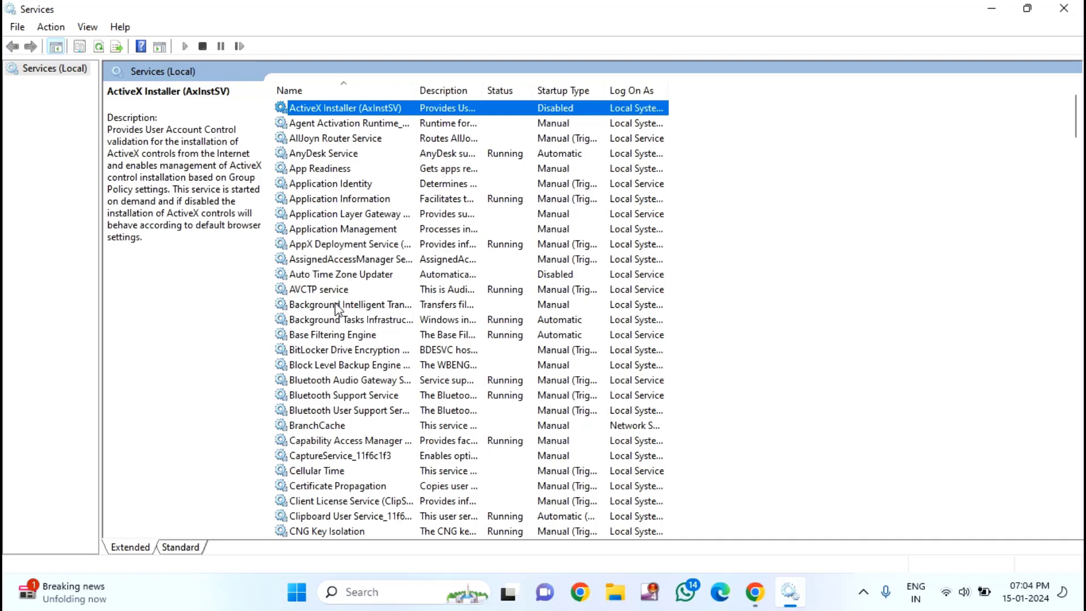
# Set the BitLocker Drive Encryption Service's startup type to Disabled and apply the change
pyautogui.click(318, 351)
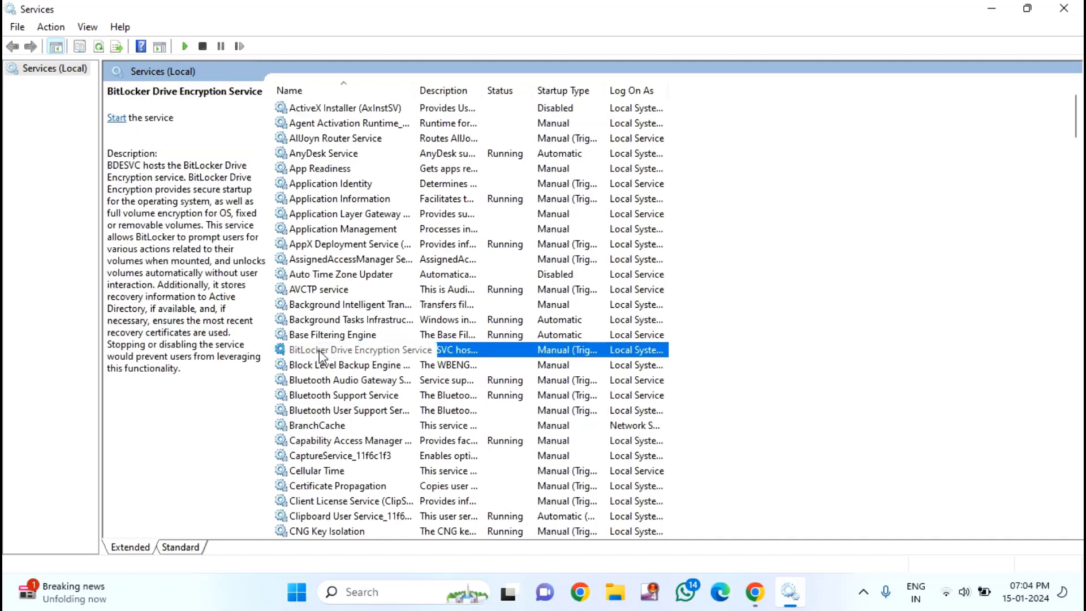
pyautogui.rightClick(384, 356)
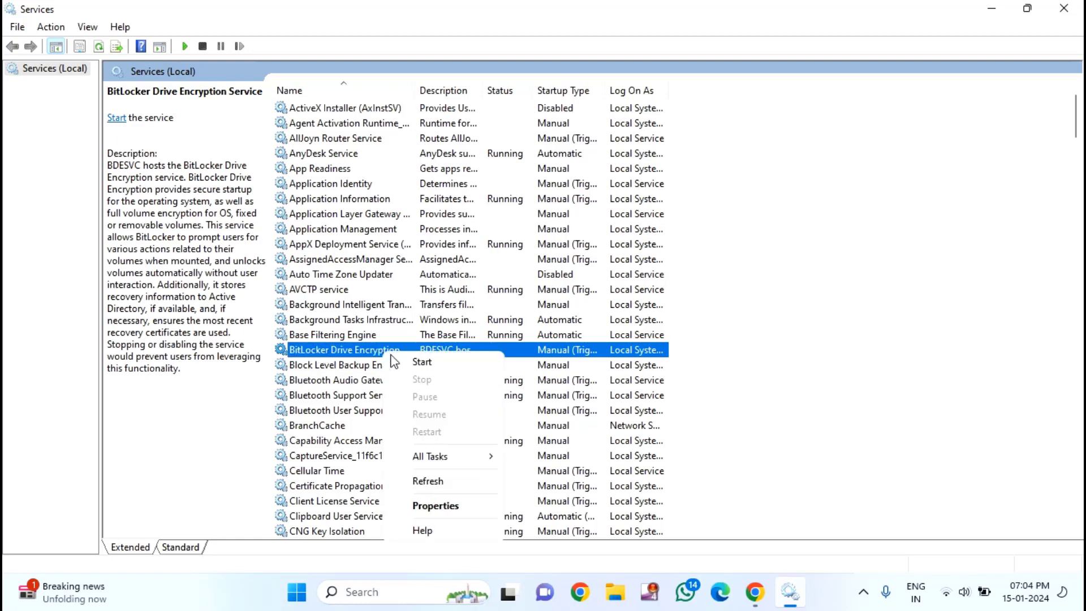
pyautogui.click(448, 505)
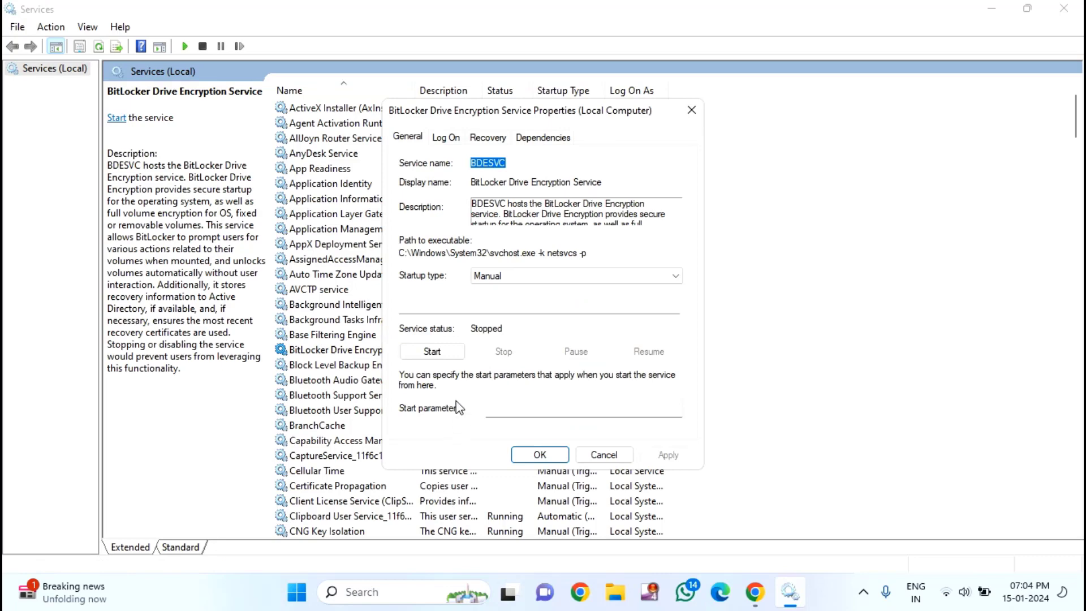
pyautogui.click(532, 280)
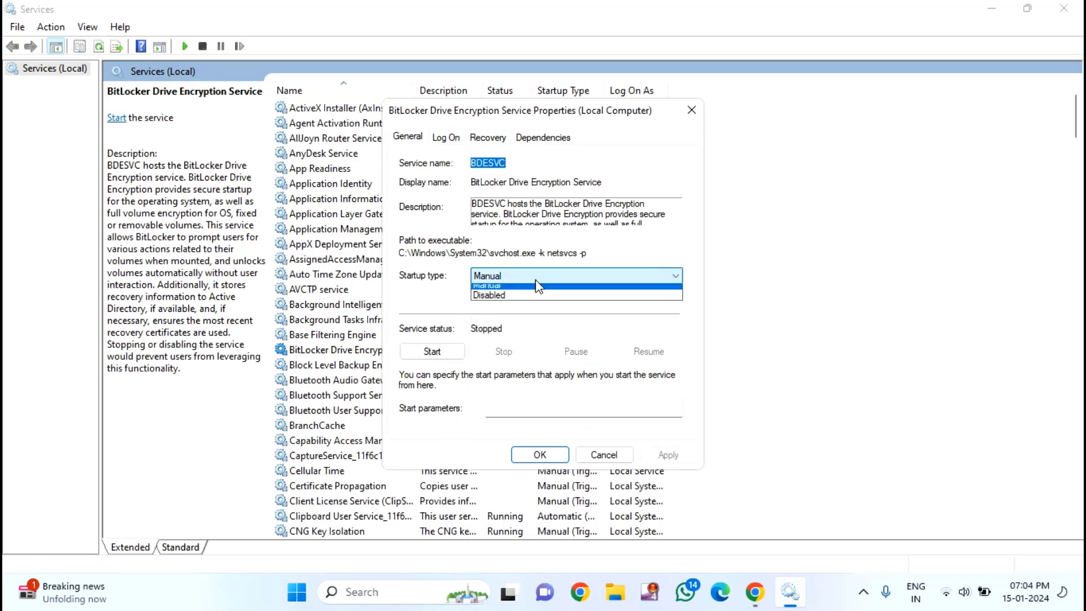
pyautogui.click(516, 321)
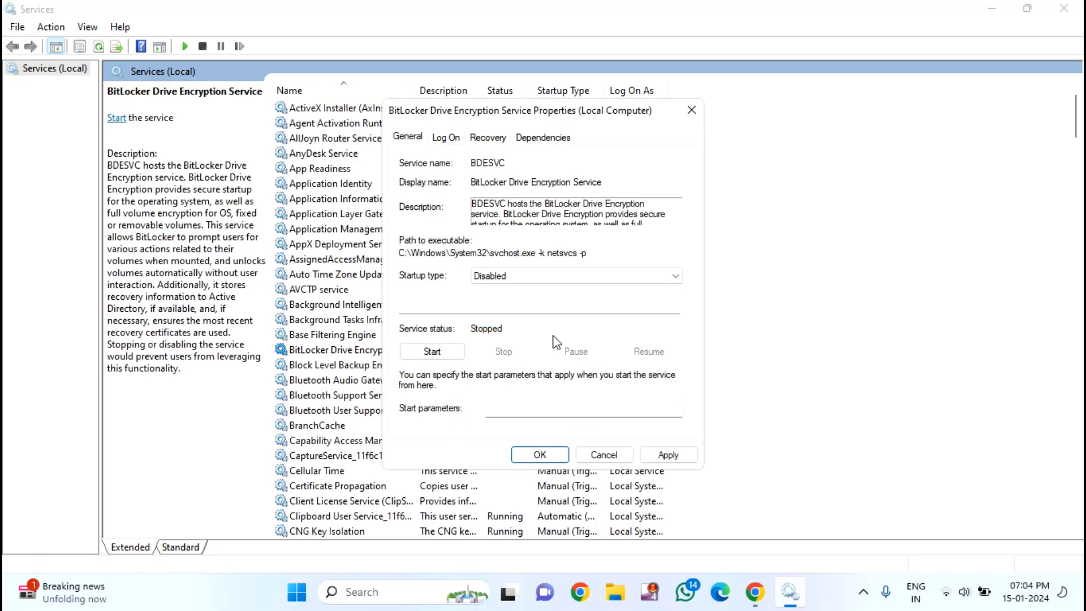
pyautogui.click(667, 455)
pyautogui.click(564, 459)
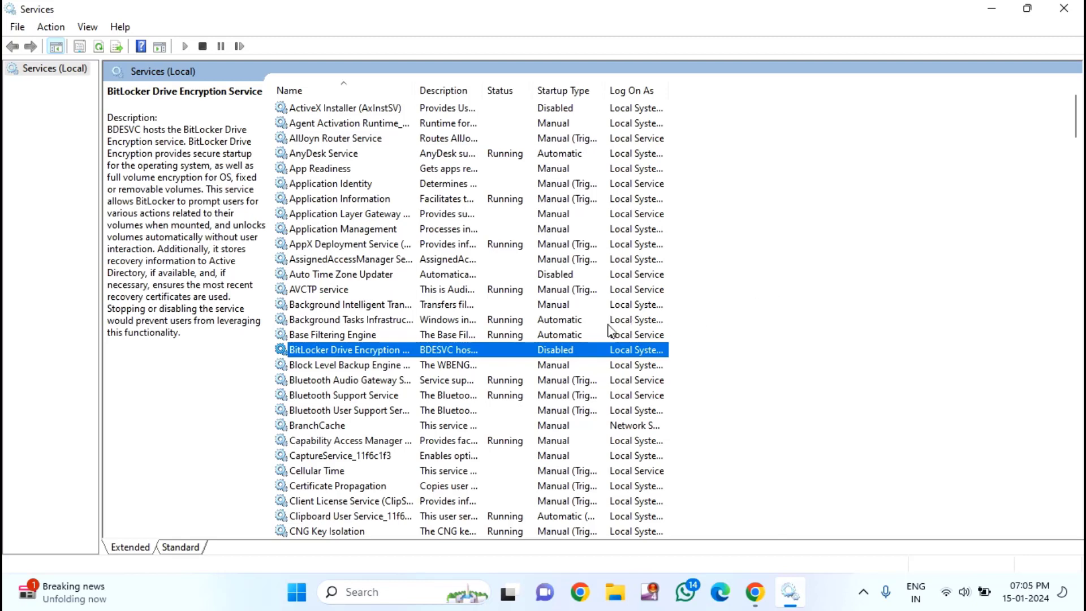
# Stop the running Connected User Experiences and Telemetry service
pyautogui.scroll(-1, 373, 472)
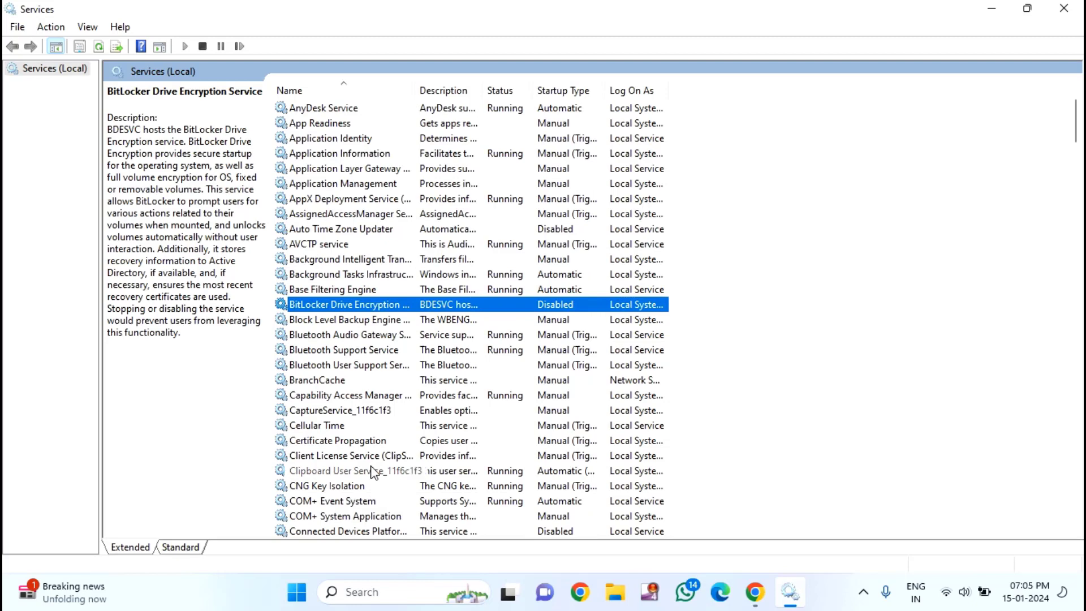
pyautogui.scroll(-1, 363, 489)
pyautogui.scroll(-1, 358, 486)
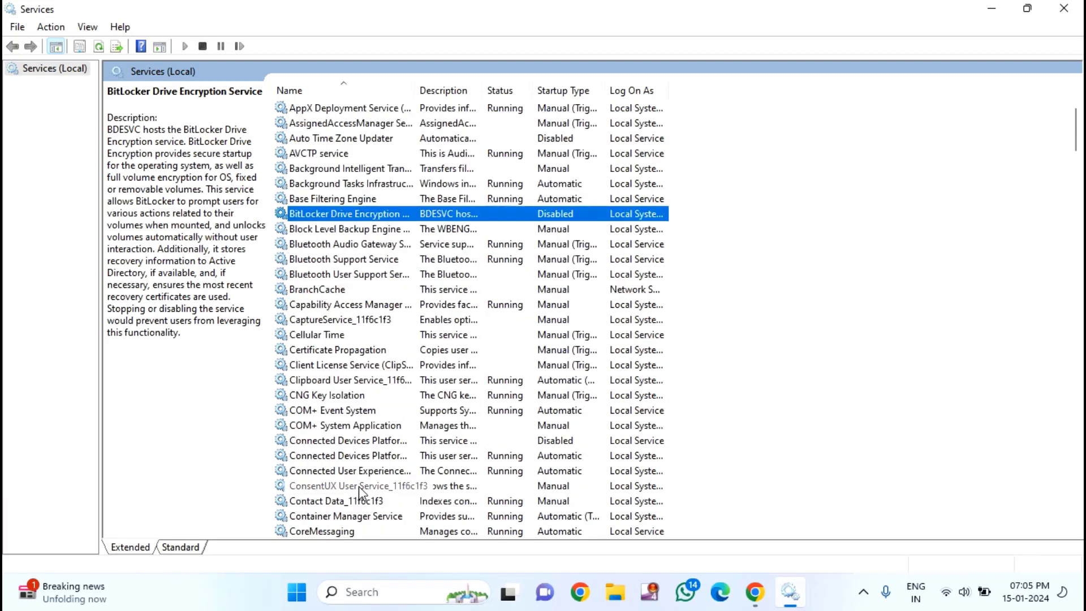
pyautogui.rightClick(409, 472)
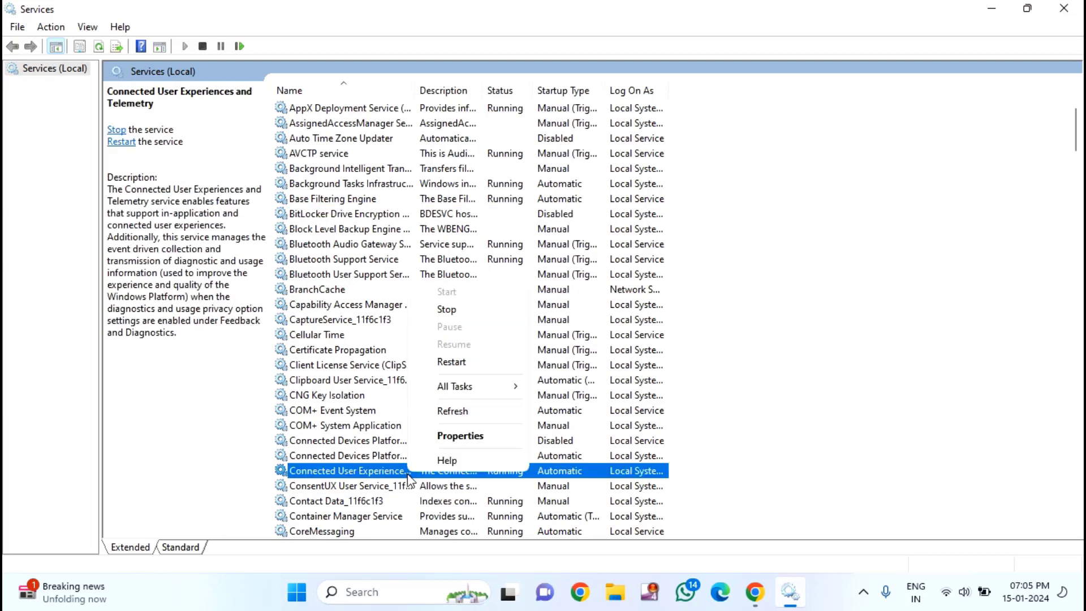
pyautogui.click(443, 311)
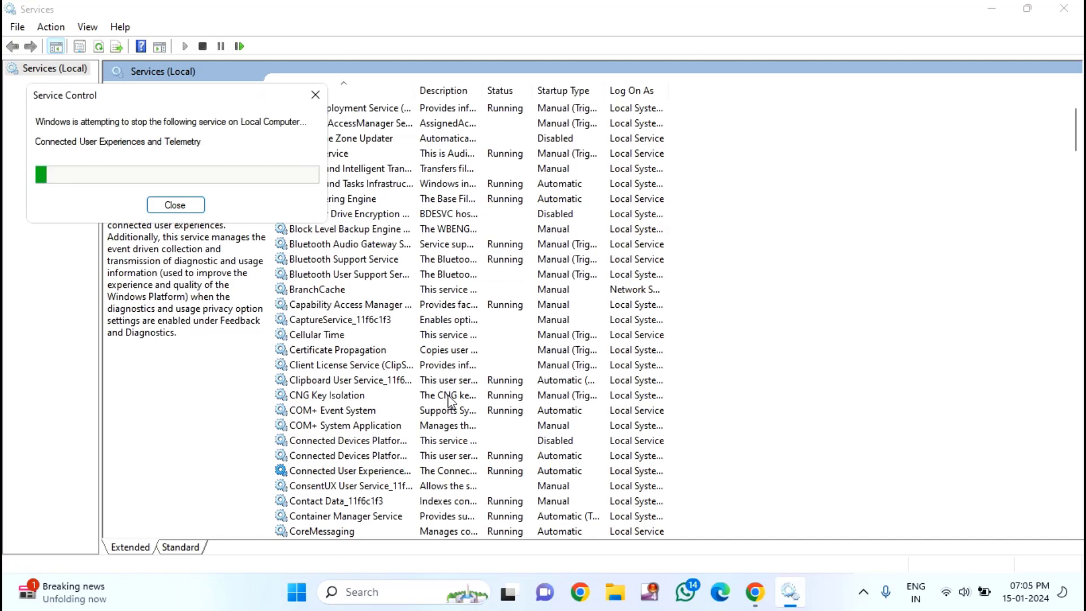
# Set the startup type of Connected User Experiences and Telemetry to Disabled and apply the change
pyautogui.rightClick(411, 478)
pyautogui.click(442, 440)
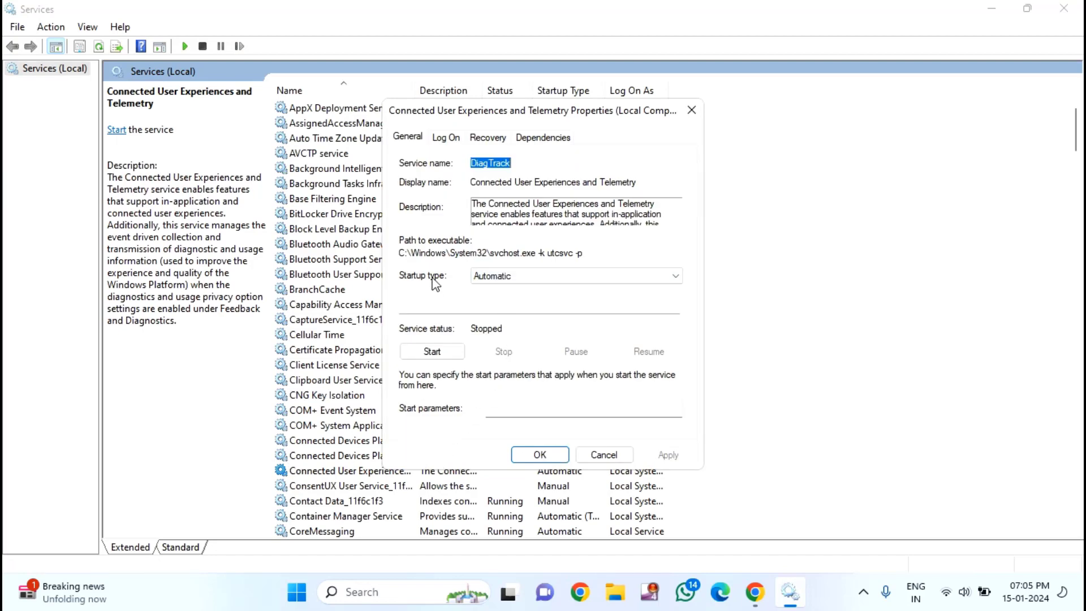
pyautogui.click(491, 280)
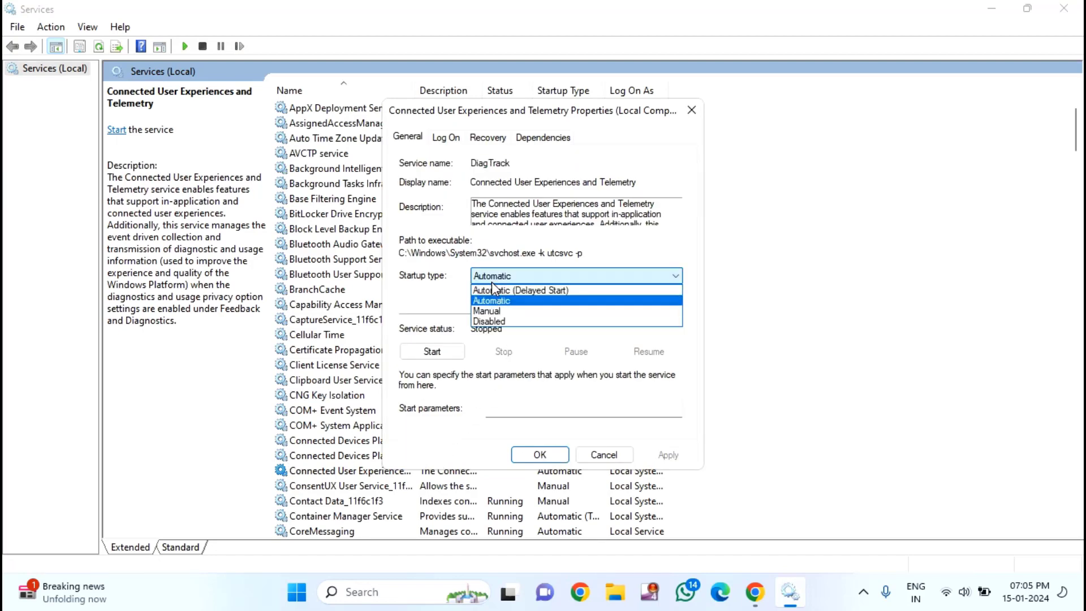
pyautogui.click(487, 321)
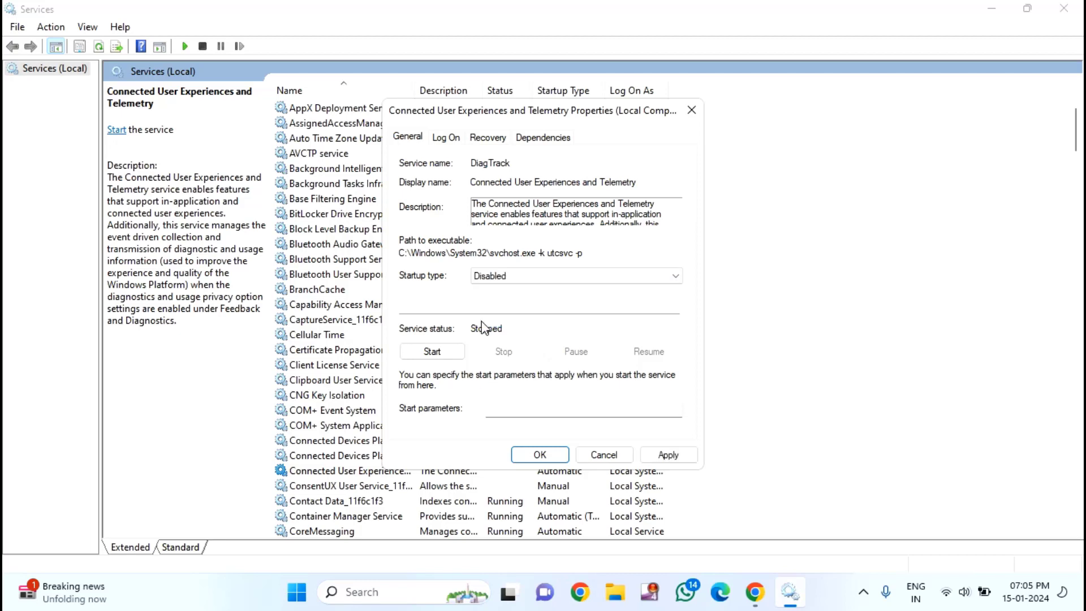
pyautogui.click(667, 454)
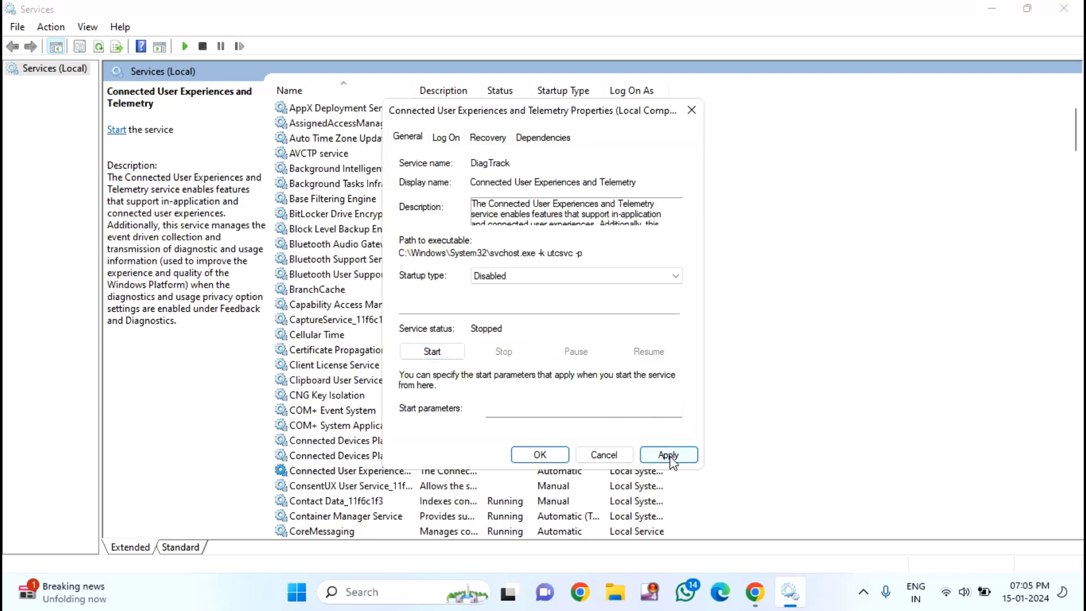
pyautogui.click(539, 455)
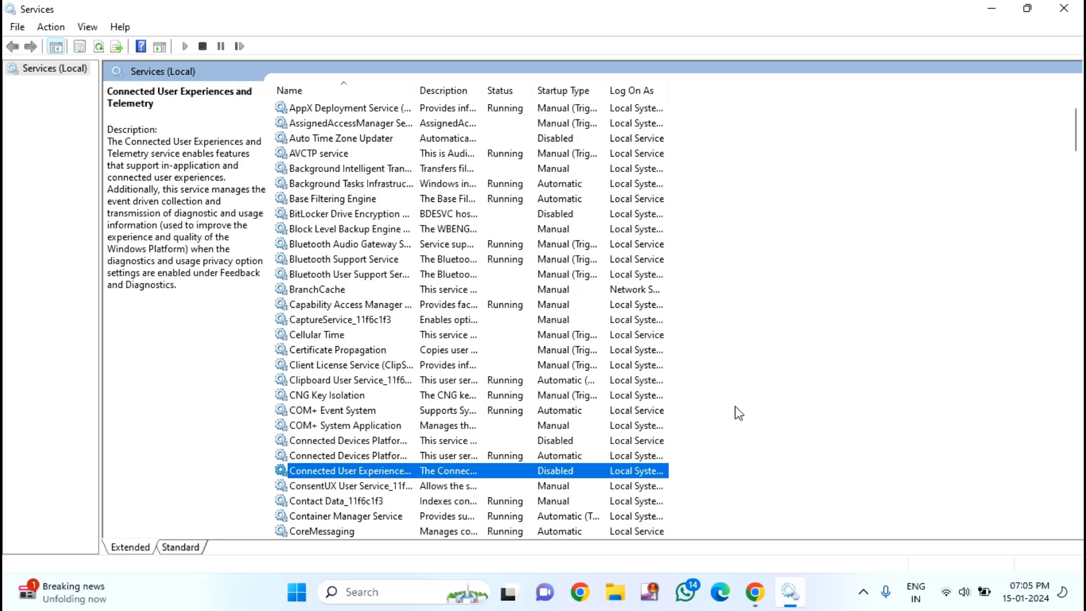
# Set the Fax service's startup type to Disabled, apply the change and close its properties
pyautogui.scroll(-13, 366, 373)
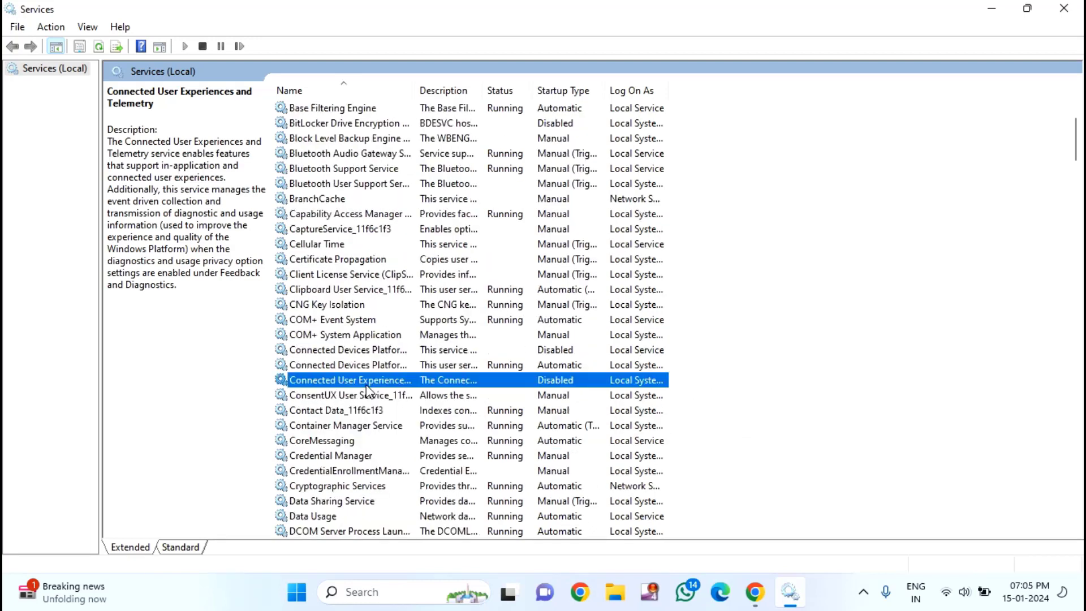
pyautogui.scroll(-2, 366, 384)
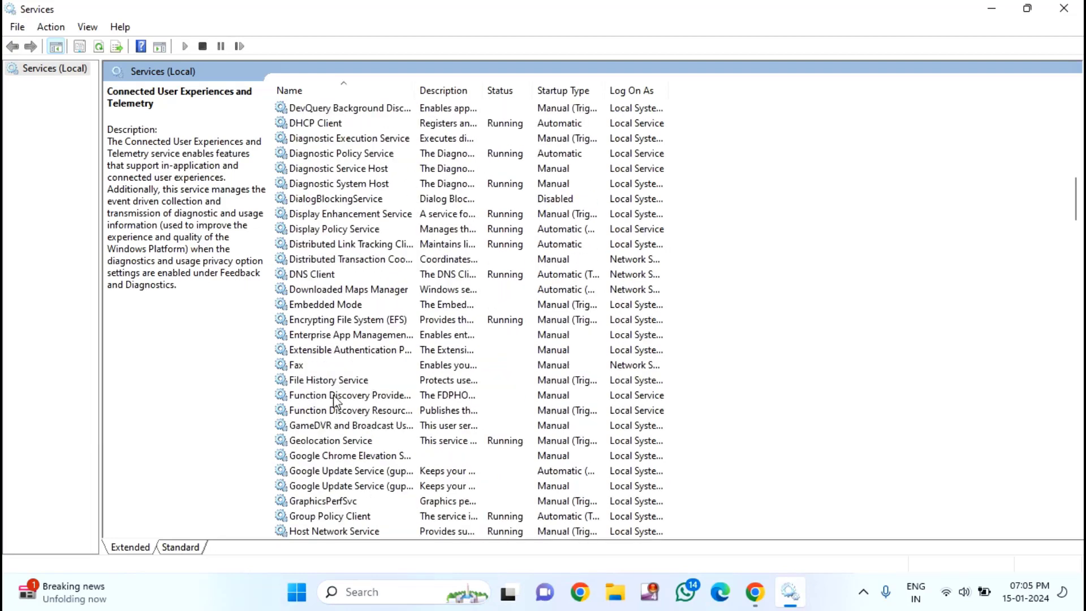
pyautogui.click(304, 369)
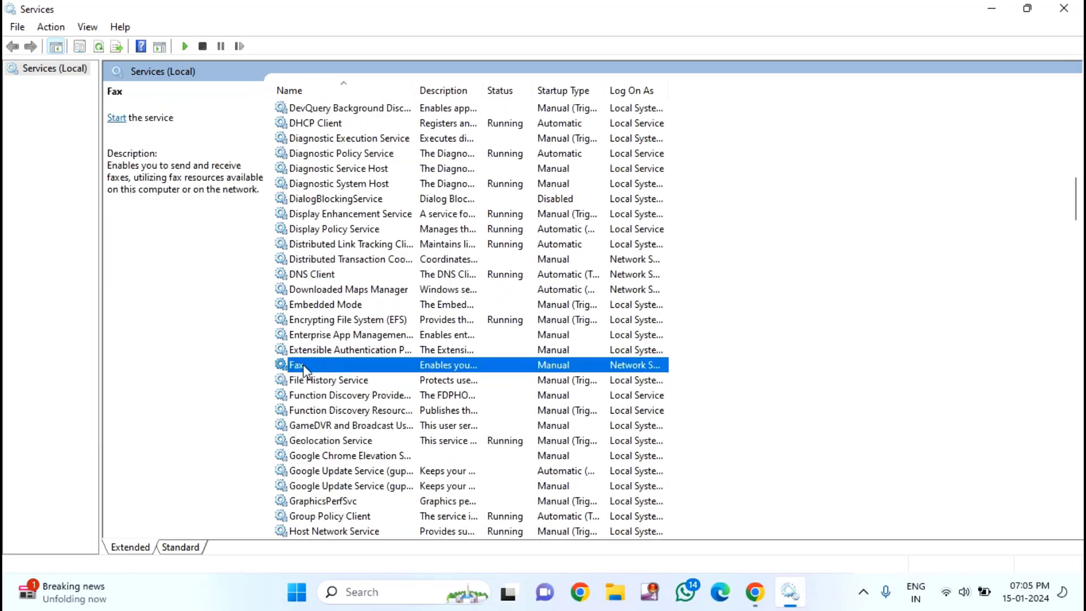
pyautogui.rightClick(305, 369)
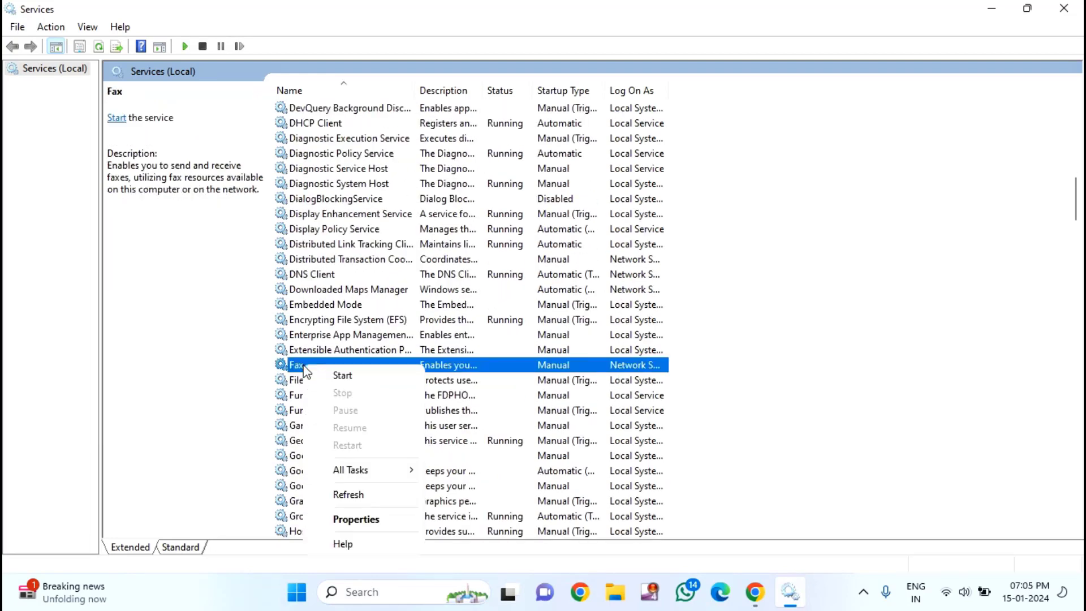
pyautogui.click(365, 518)
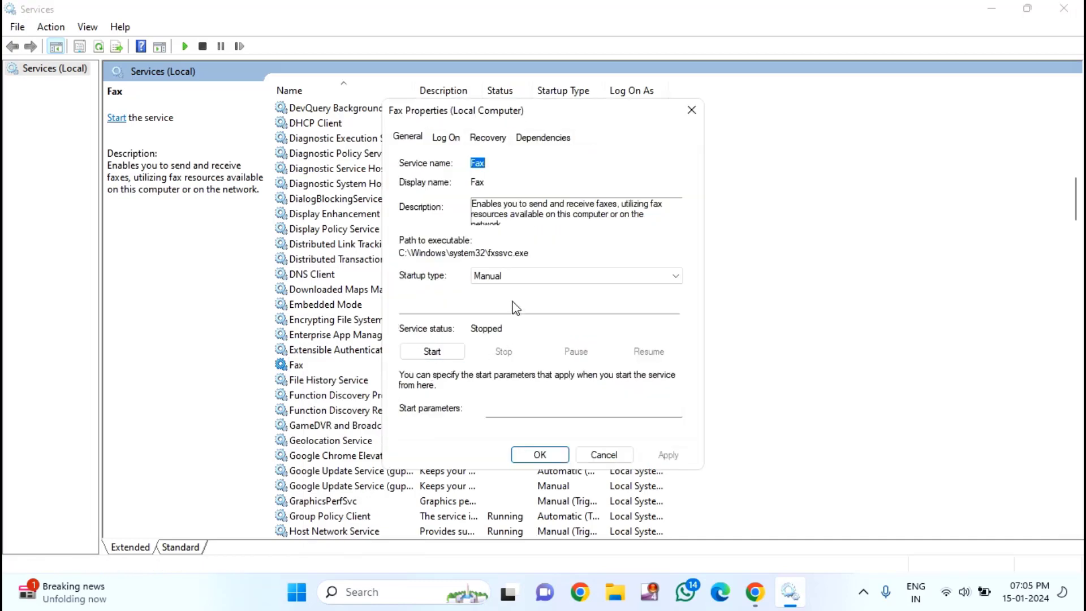
pyautogui.click(505, 287)
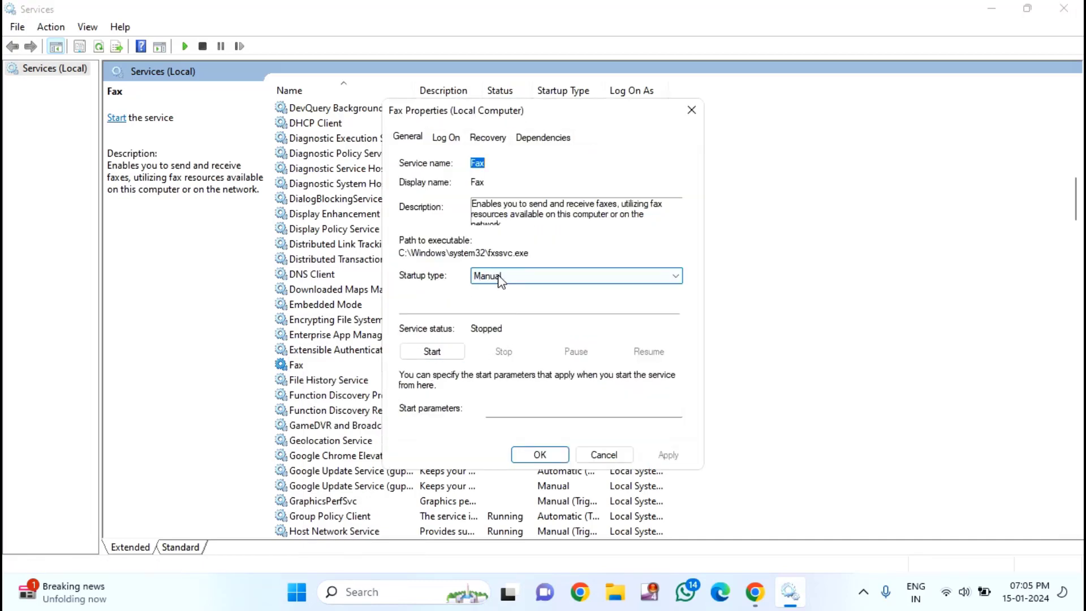
pyautogui.click(505, 321)
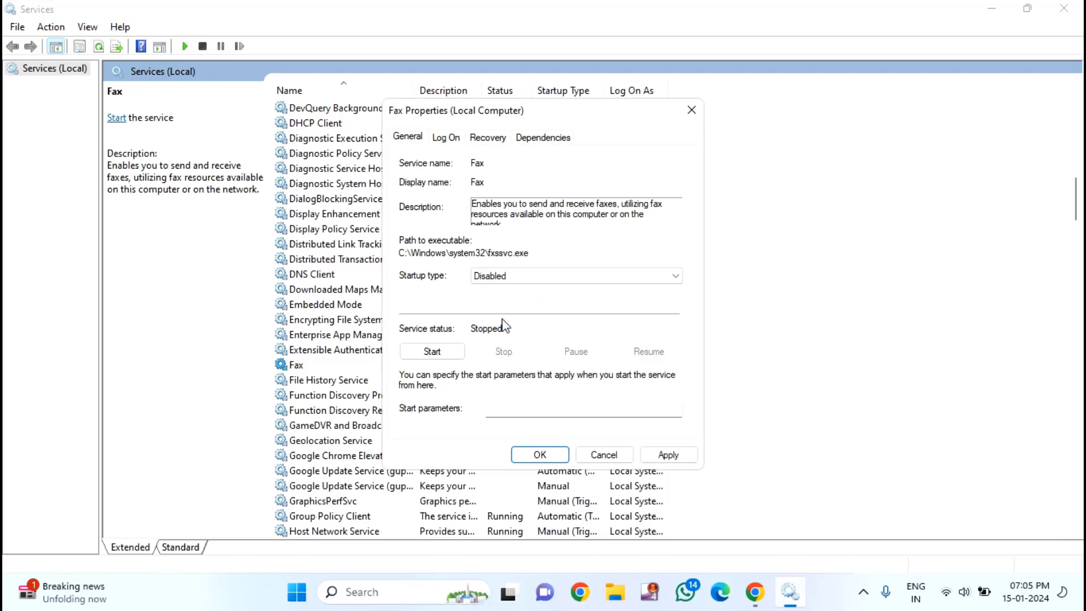
pyautogui.click(668, 455)
pyautogui.click(542, 455)
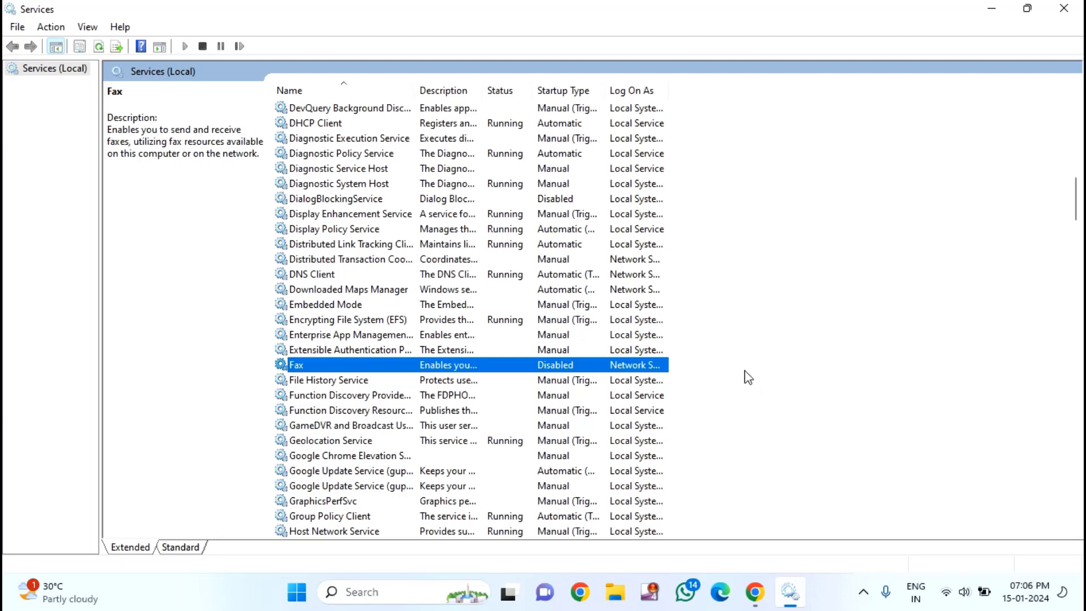
# Stop the running Print Spooler service
pyautogui.scroll(-8, 427, 395)
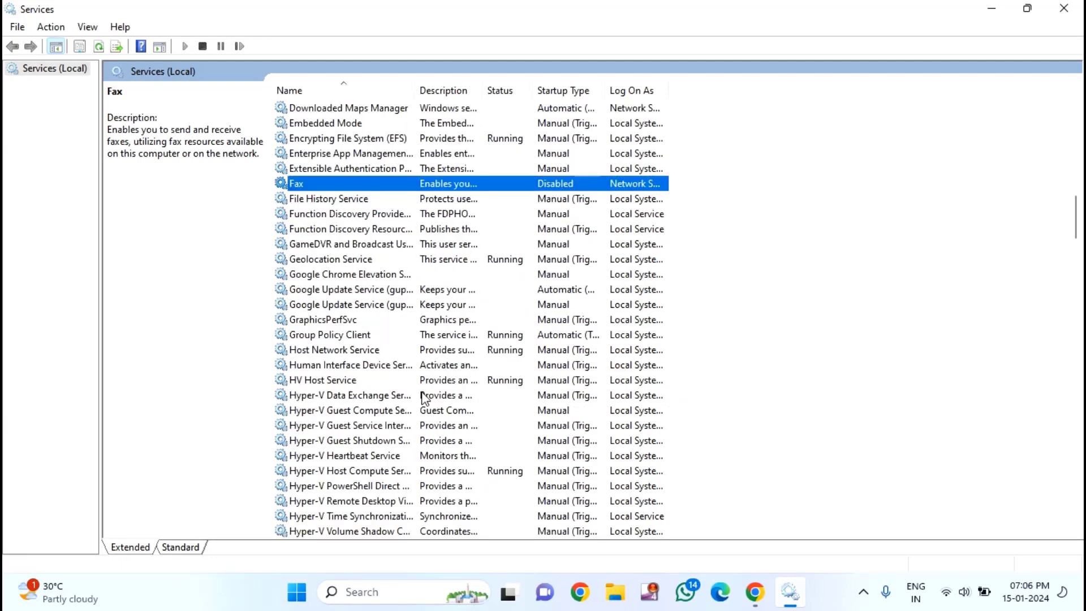
pyautogui.scroll(-20, 414, 406)
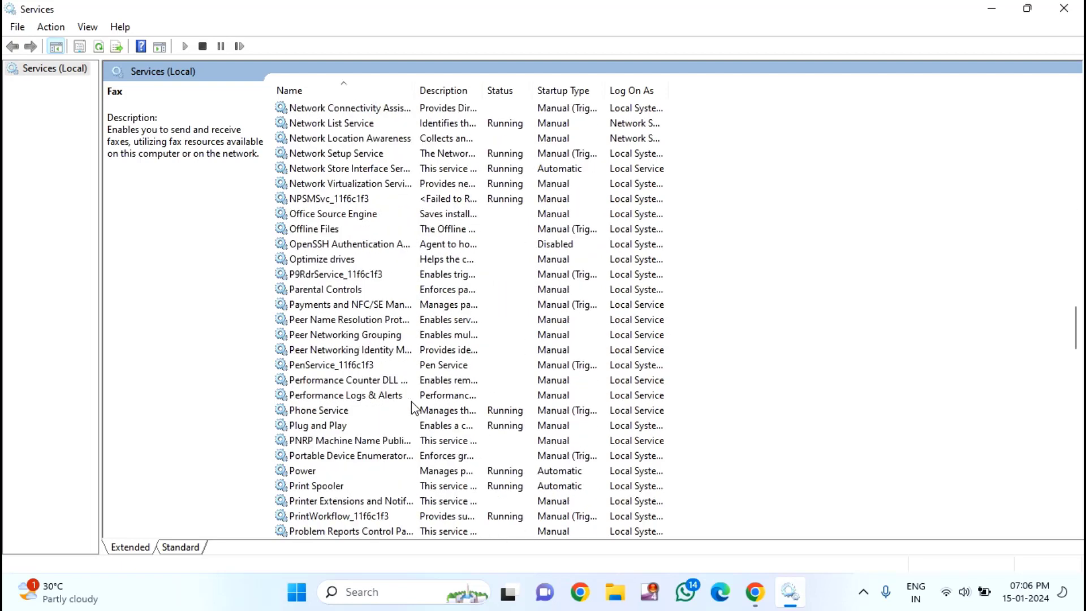
pyautogui.click(320, 490)
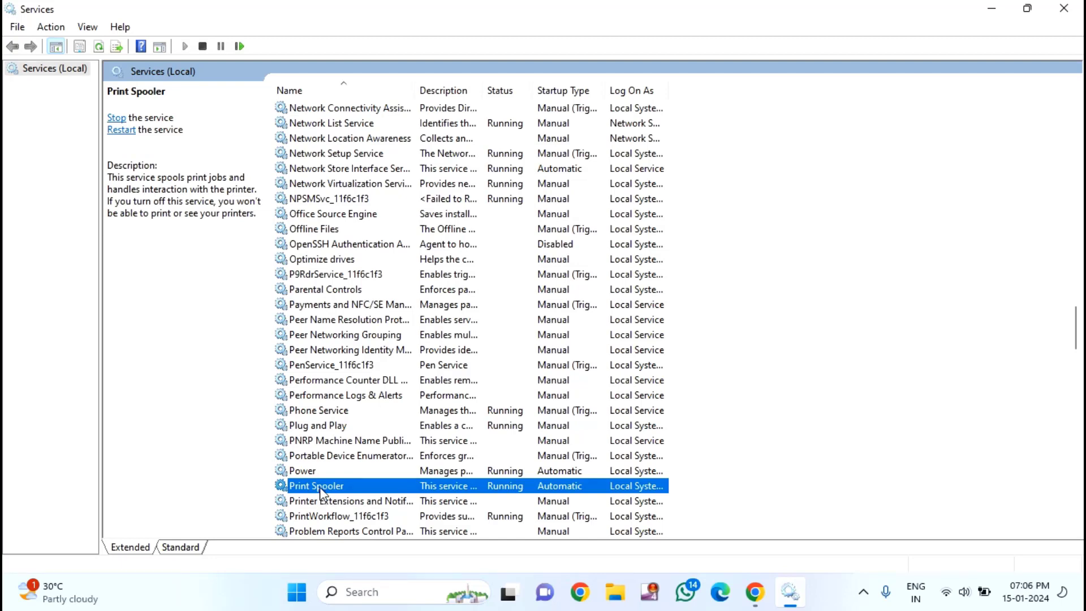
pyautogui.rightClick(320, 489)
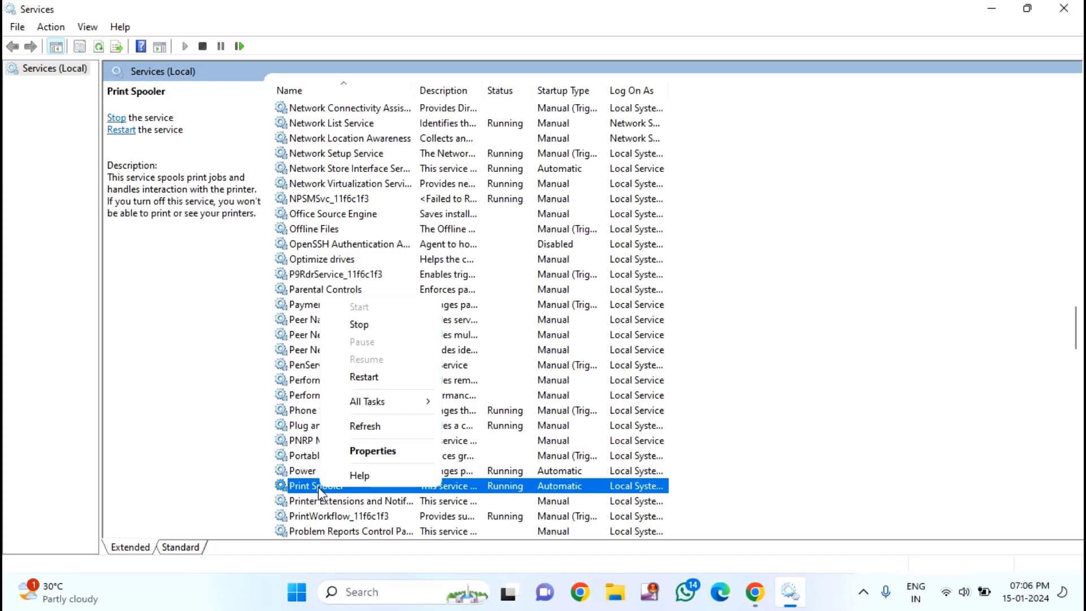
pyautogui.click(364, 327)
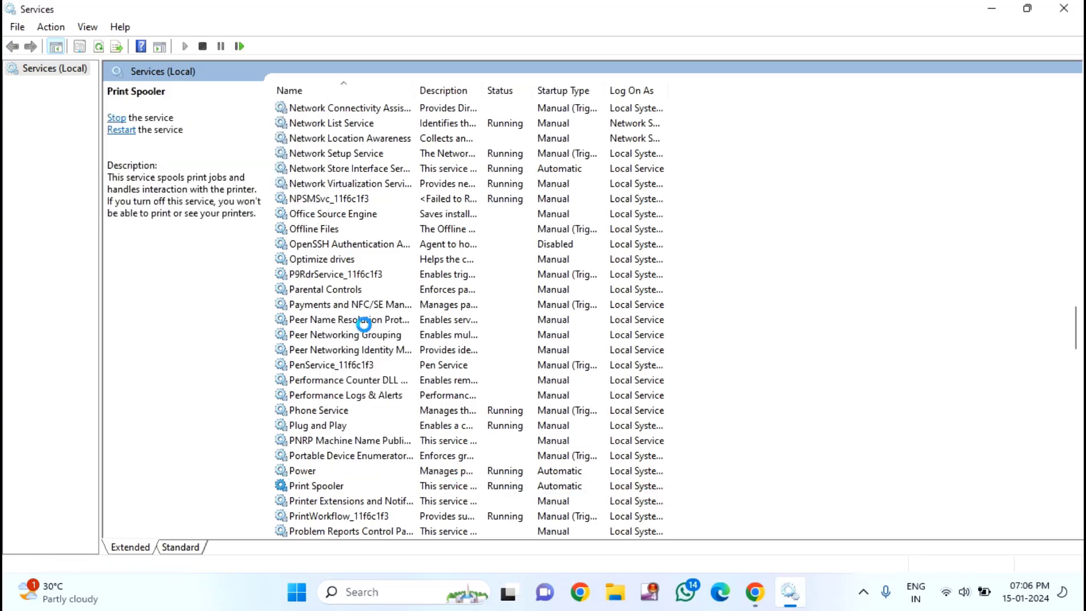
# Set the Print Spooler service's startup type to Disabled, apply the change and close its properties
pyautogui.rightClick(355, 490)
pyautogui.click(396, 449)
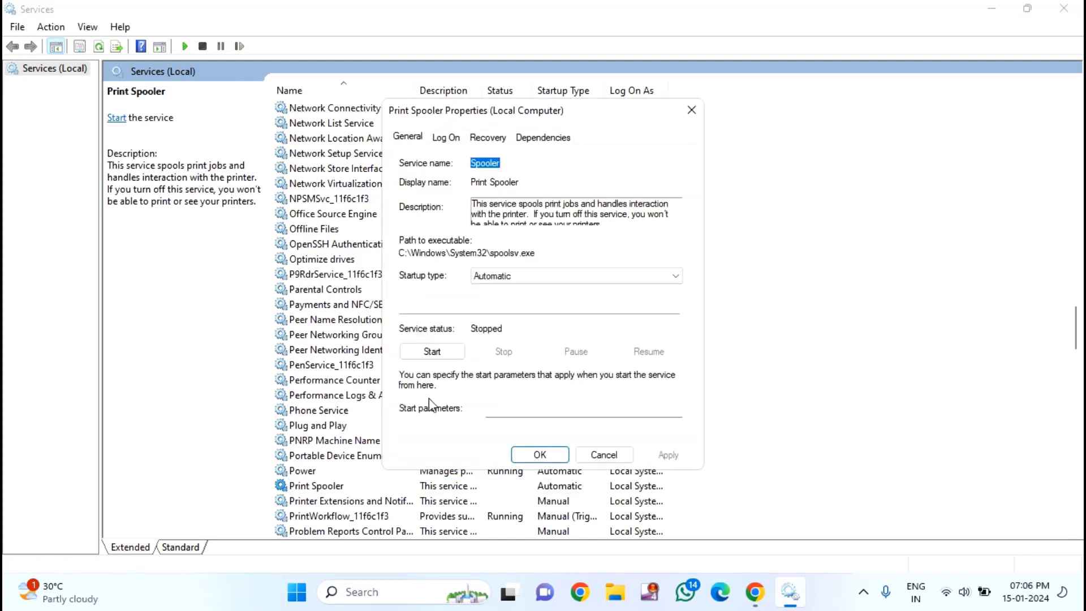
pyautogui.click(519, 280)
pyautogui.click(517, 321)
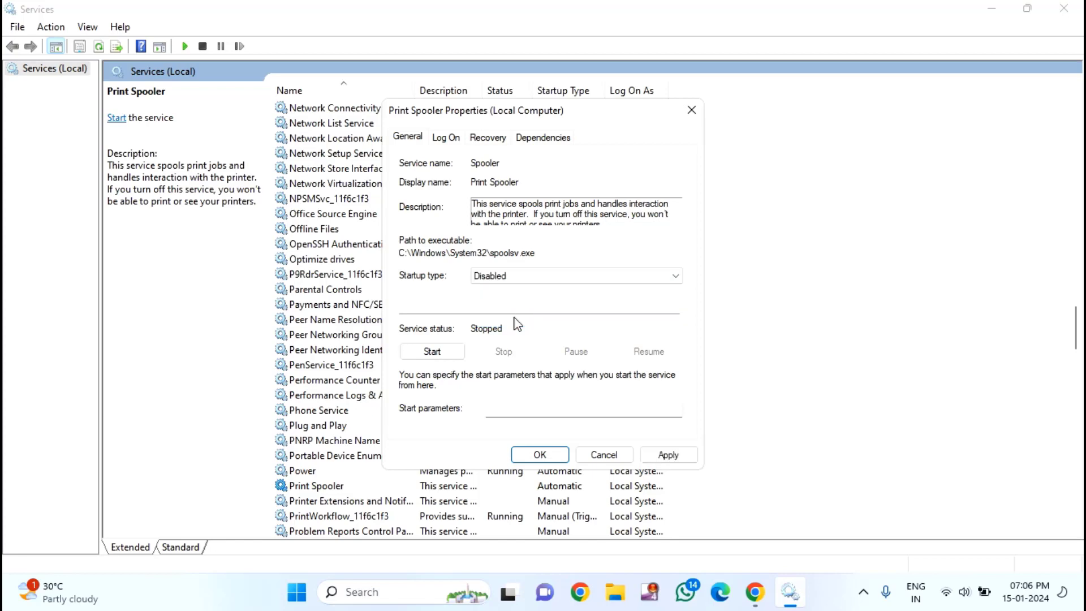
pyautogui.click(667, 454)
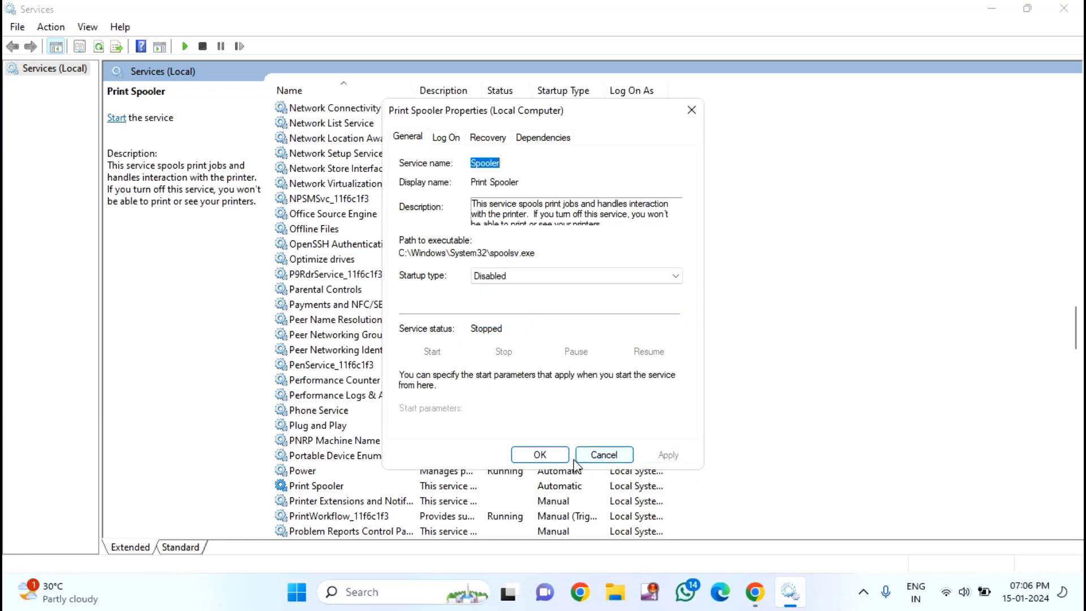
pyautogui.click(540, 455)
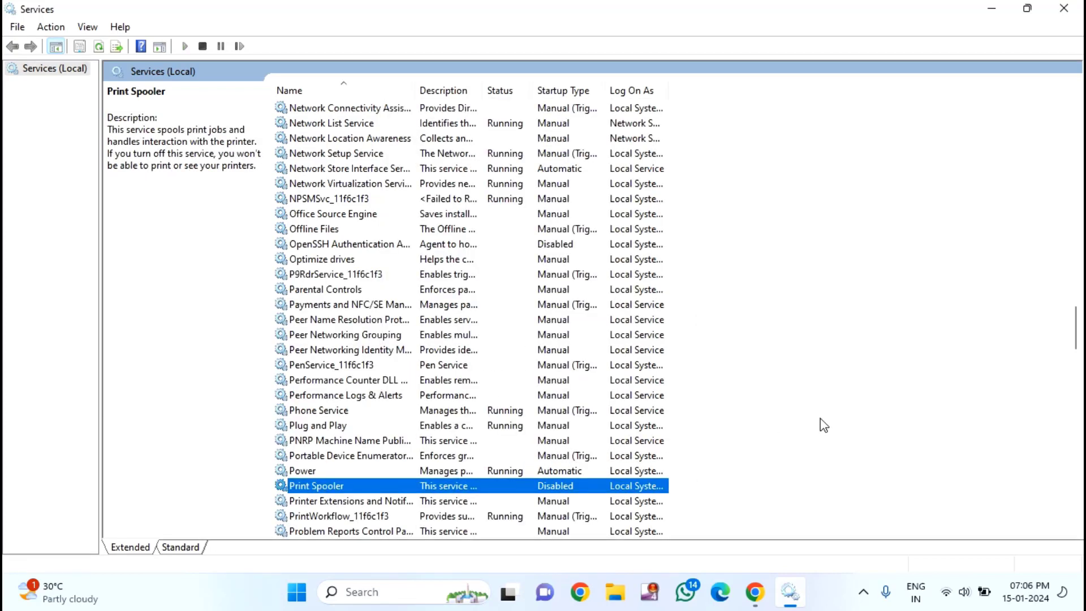
# Stop the running IP Helper service together with its dependent Intel(R) Dynamic Application Loader Host Interface Service
pyautogui.scroll(-1, 822, 424)
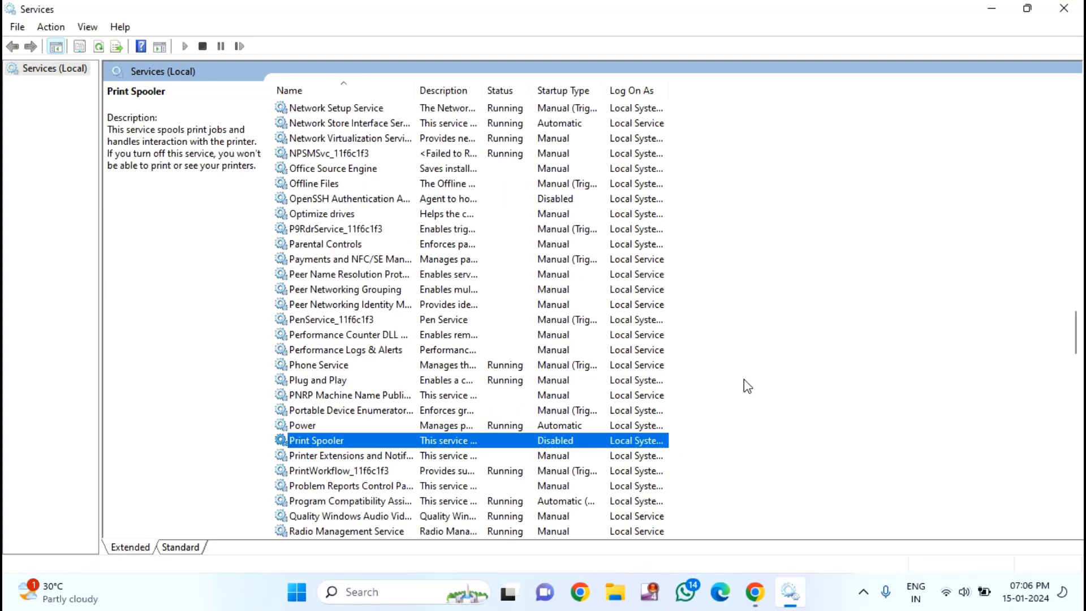
pyautogui.scroll(-1, 678, 387)
pyautogui.scroll(-6, 621, 388)
pyautogui.scroll(13, 549, 396)
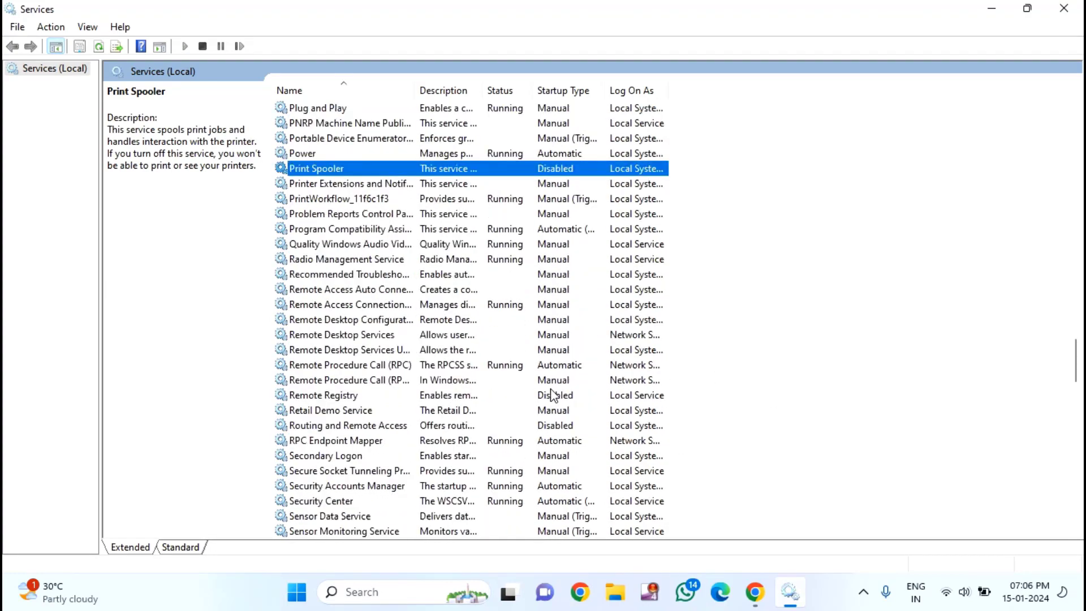
pyautogui.scroll(3, 545, 397)
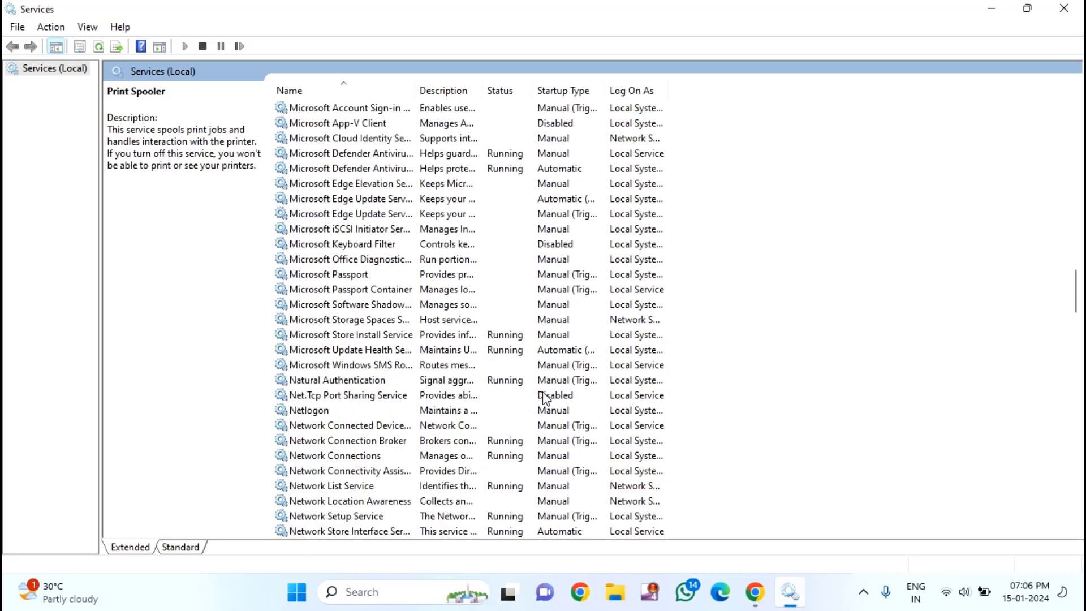
pyautogui.press('i')
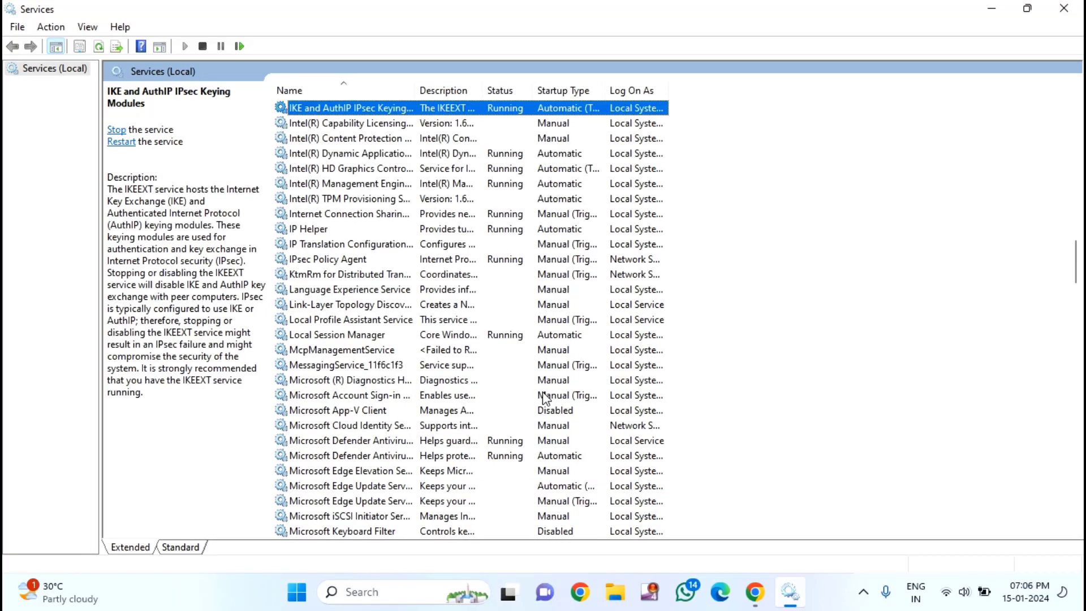
pyautogui.click(325, 230)
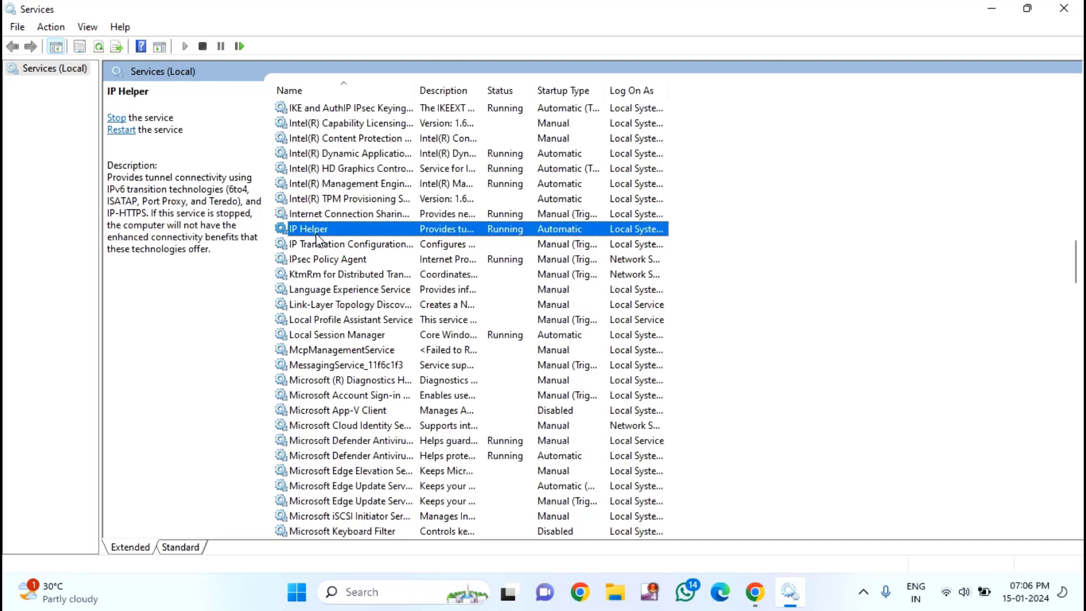
pyautogui.rightClick(320, 234)
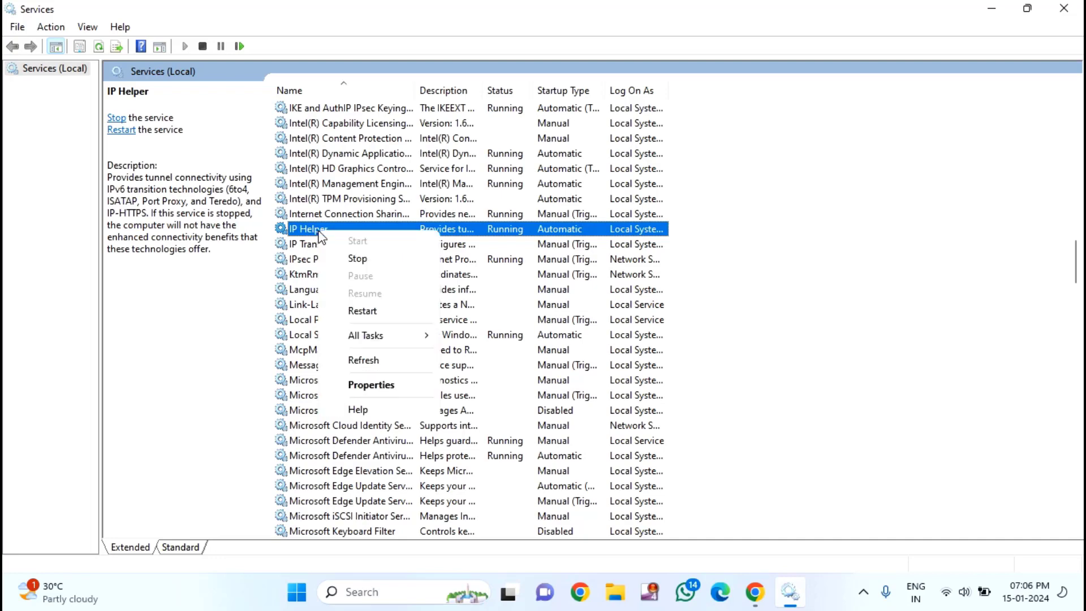
pyautogui.click(350, 260)
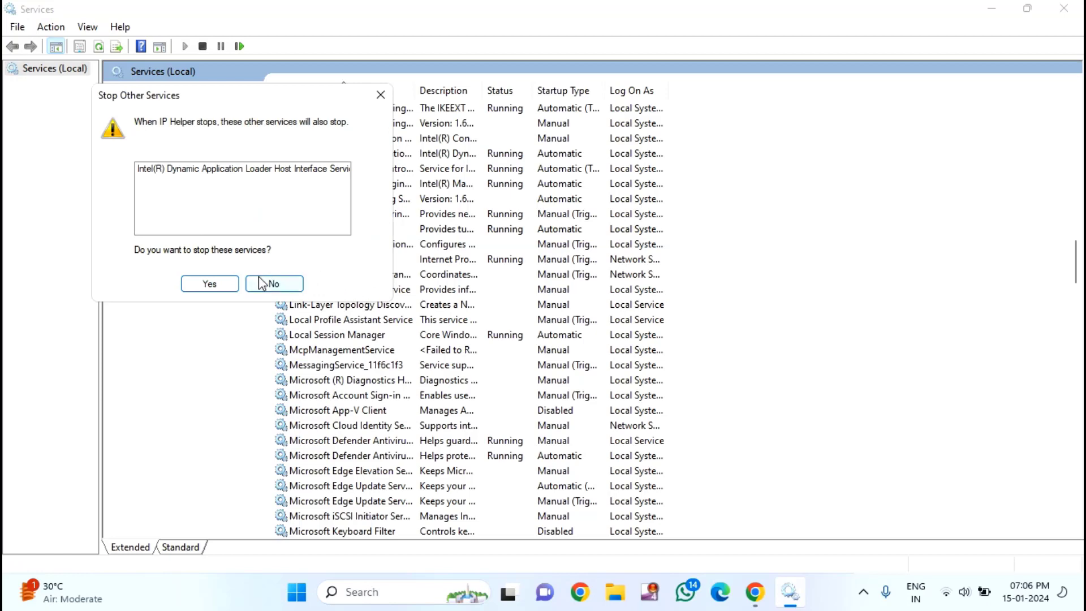
pyautogui.click(210, 284)
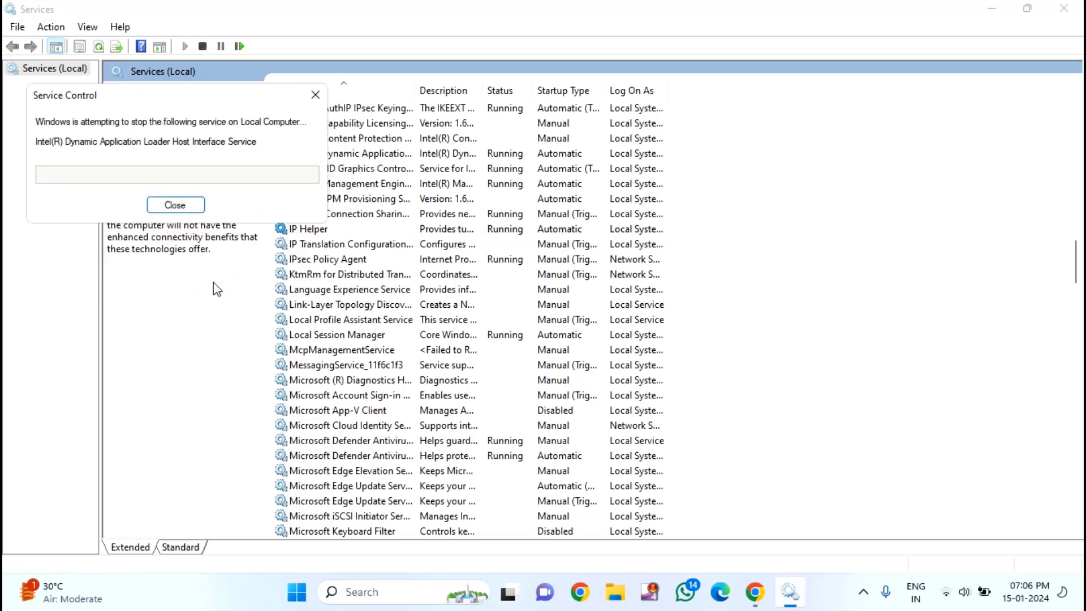
# Set the IP Helper service's startup type to Disabled, apply the change and close its properties
pyautogui.rightClick(324, 229)
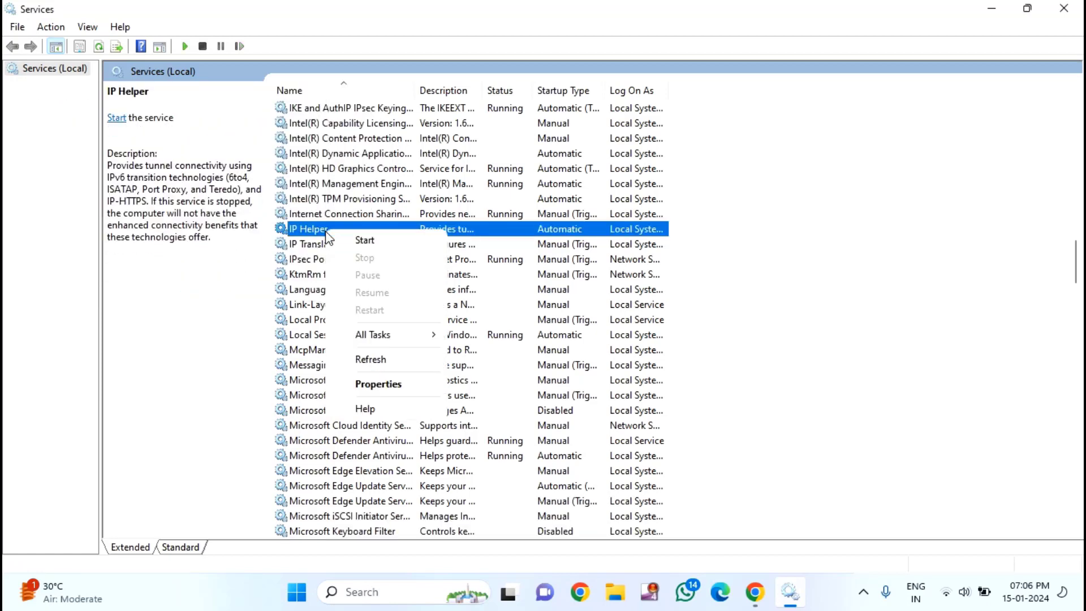
pyautogui.click(391, 384)
pyautogui.click(519, 275)
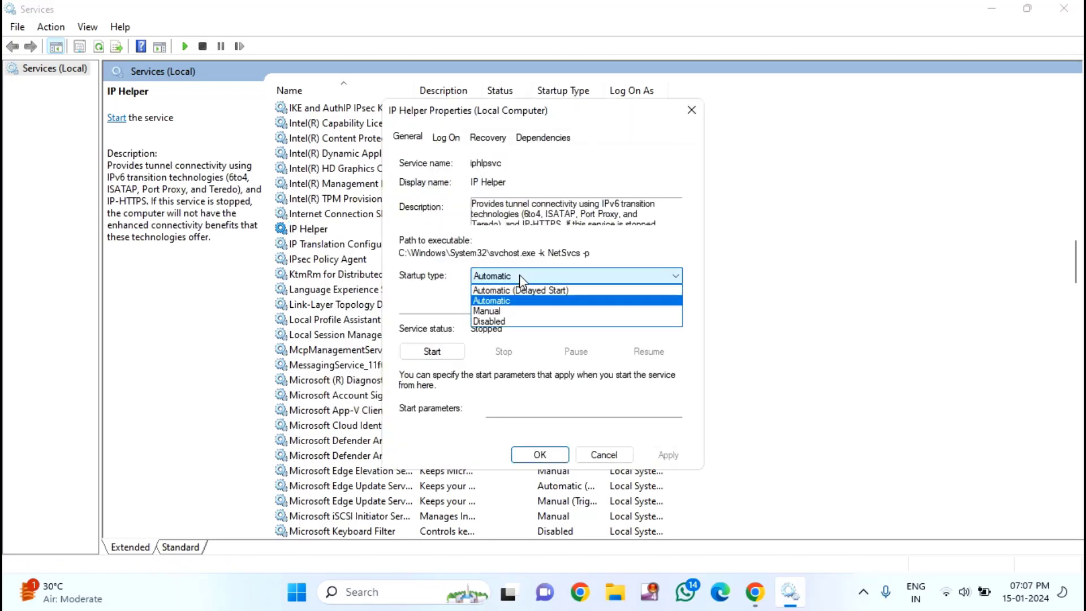
pyautogui.click(509, 320)
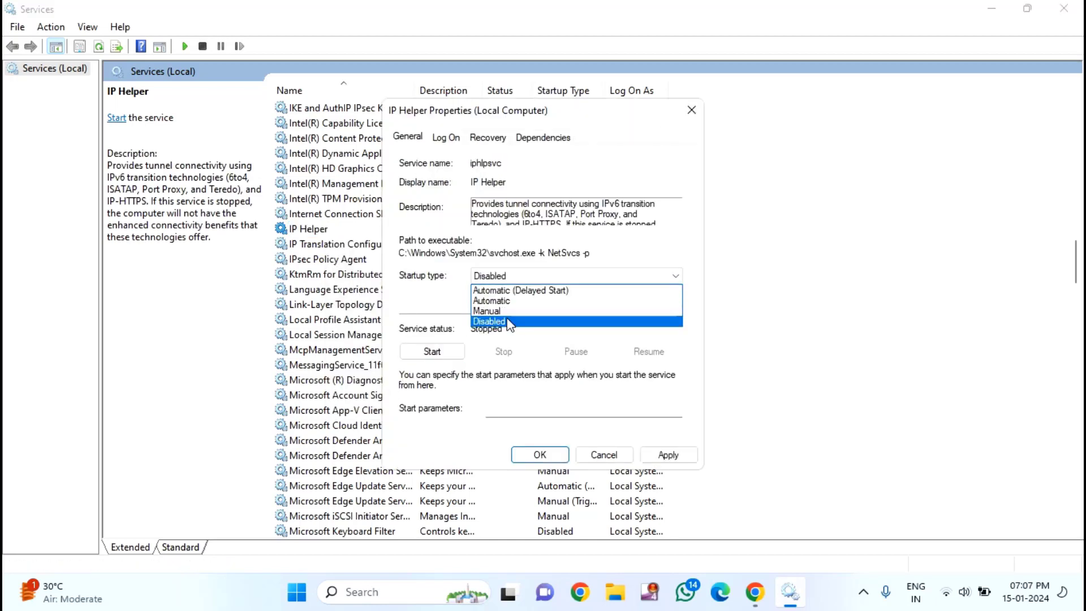
pyautogui.click(666, 454)
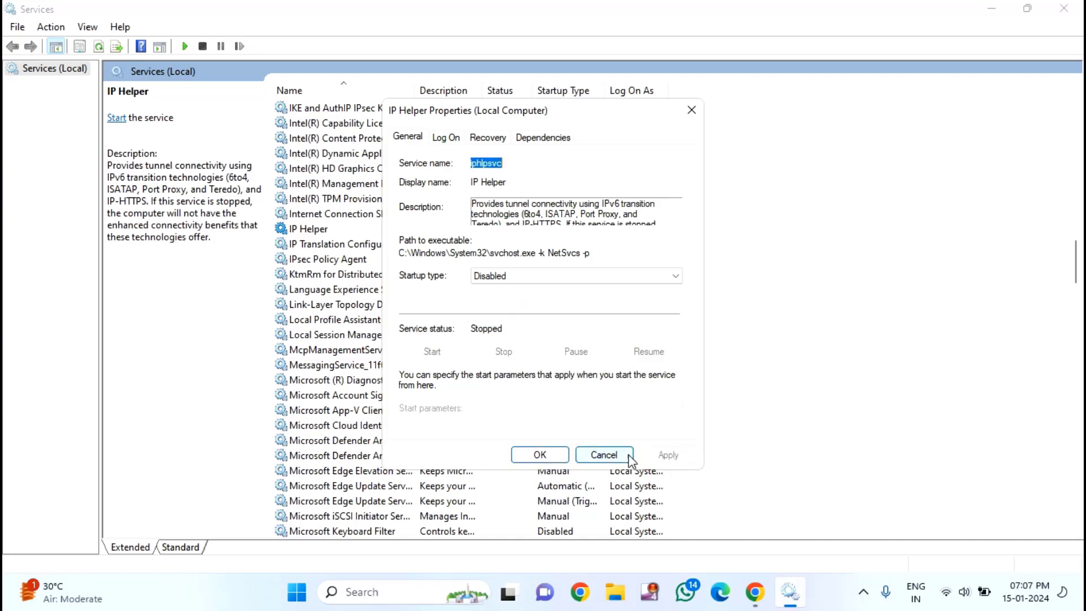
pyautogui.click(546, 453)
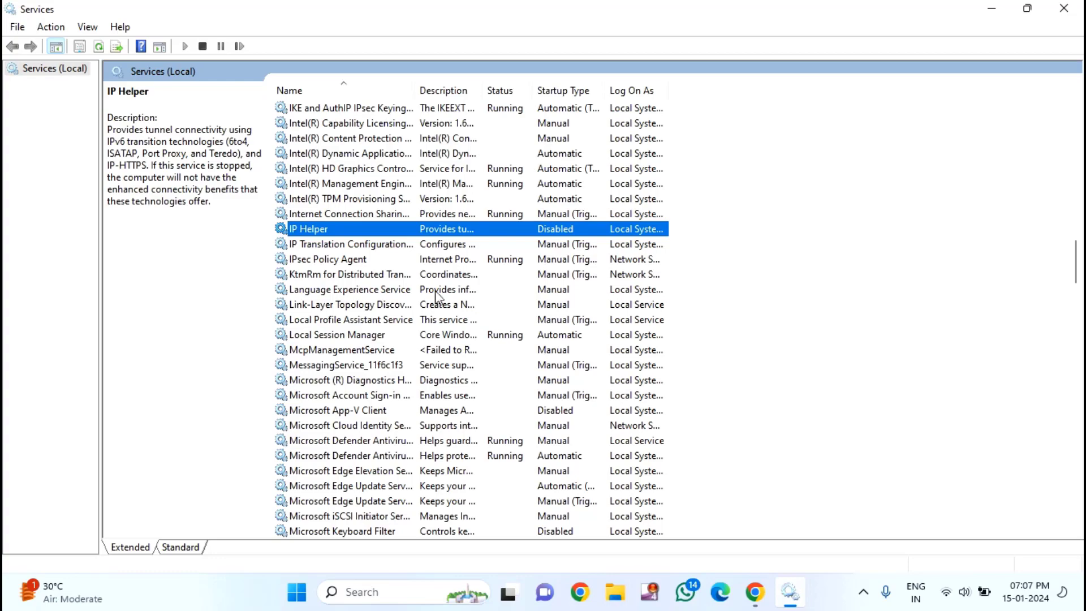
# Stop the running Geolocation Service
pyautogui.scroll(7, 390, 266)
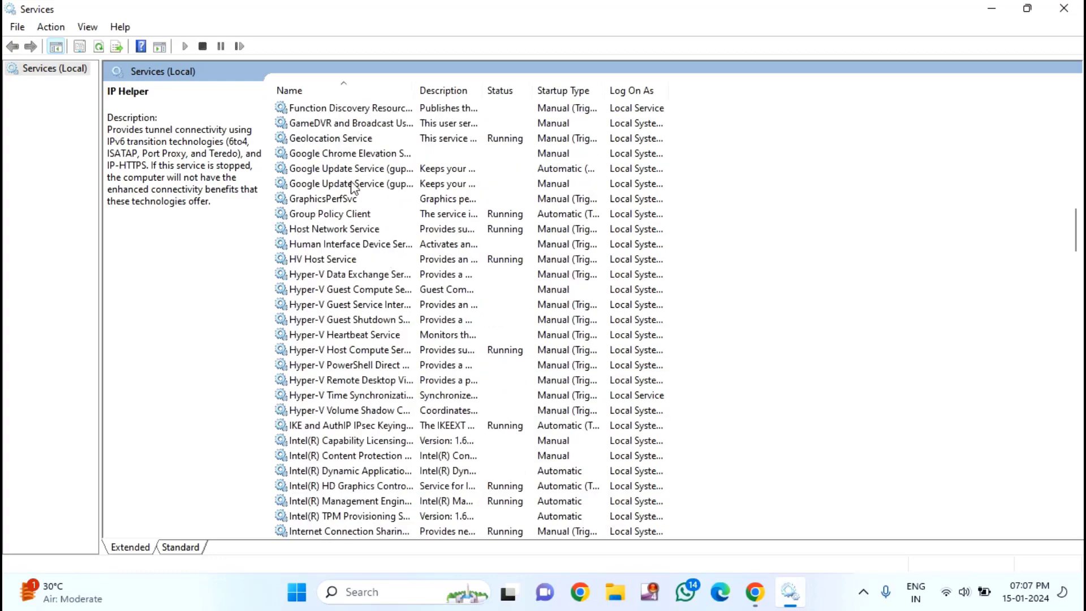
pyautogui.scroll(3, 351, 189)
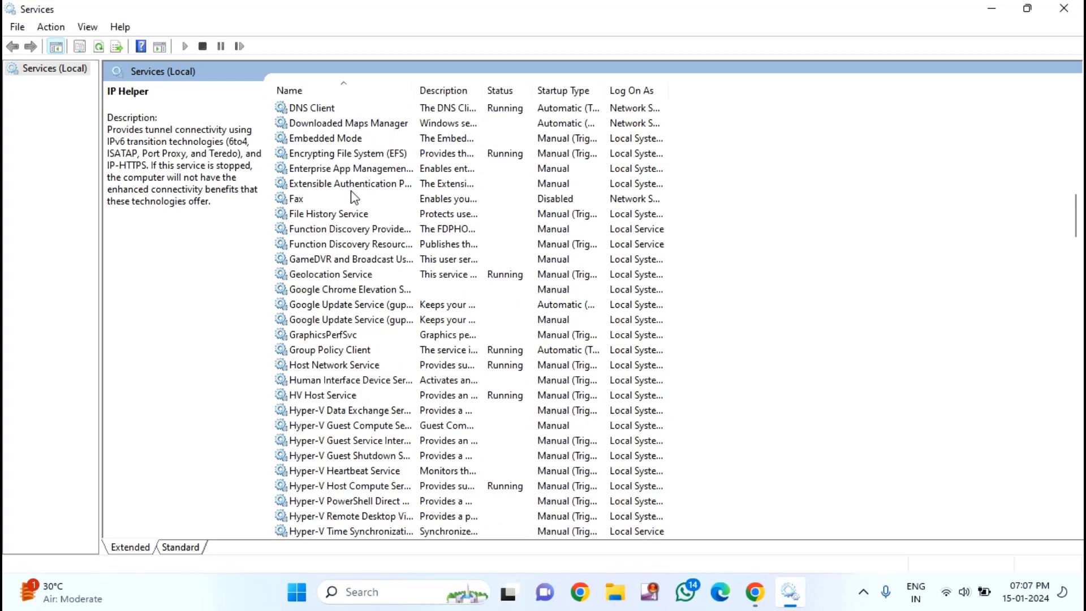
pyautogui.click(346, 275)
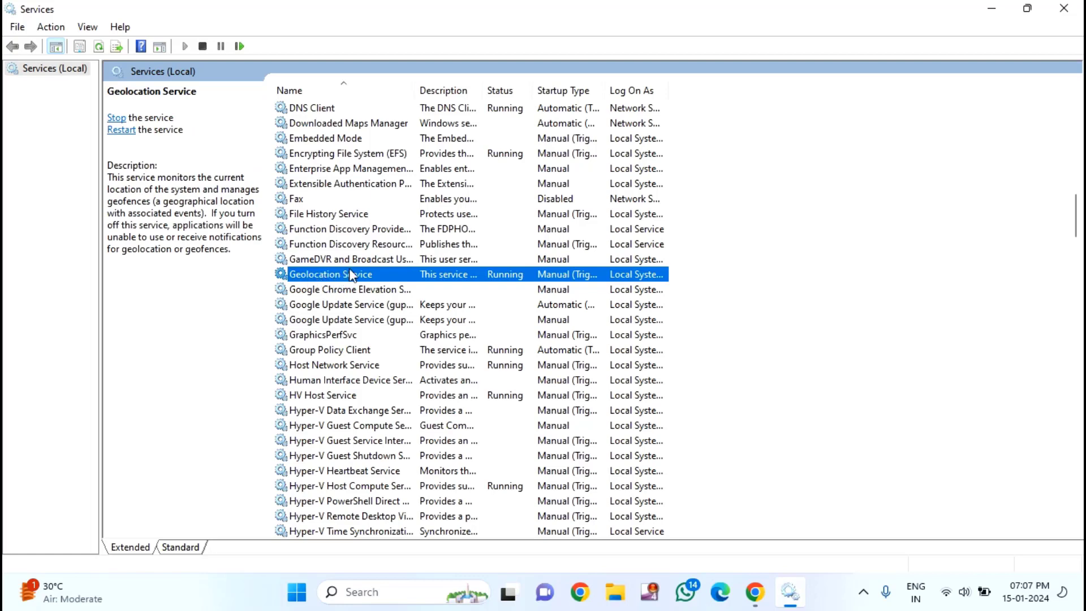
pyautogui.rightClick(352, 274)
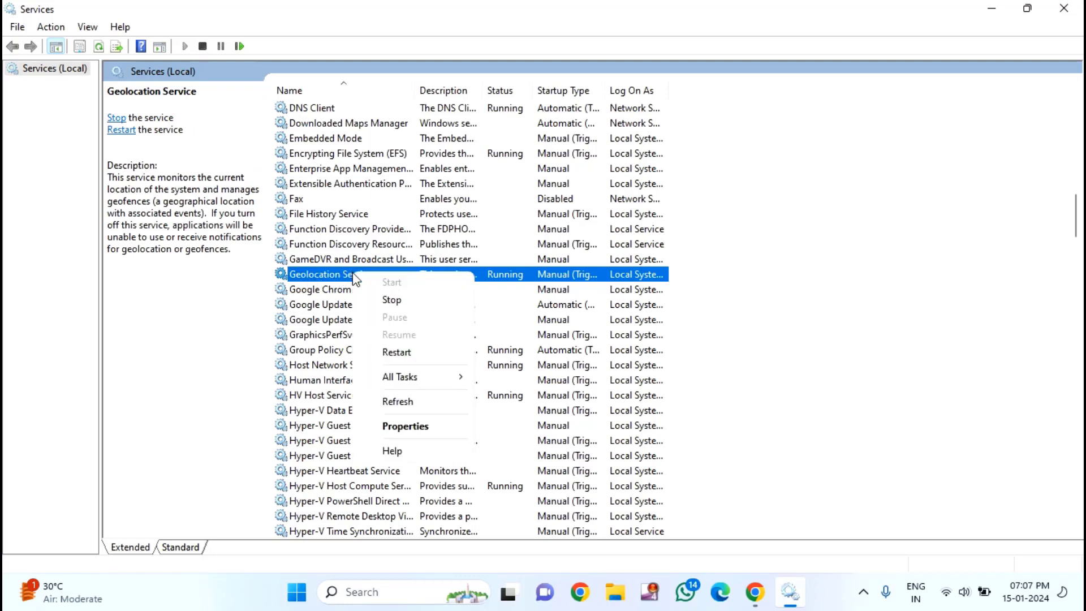
pyautogui.click(400, 299)
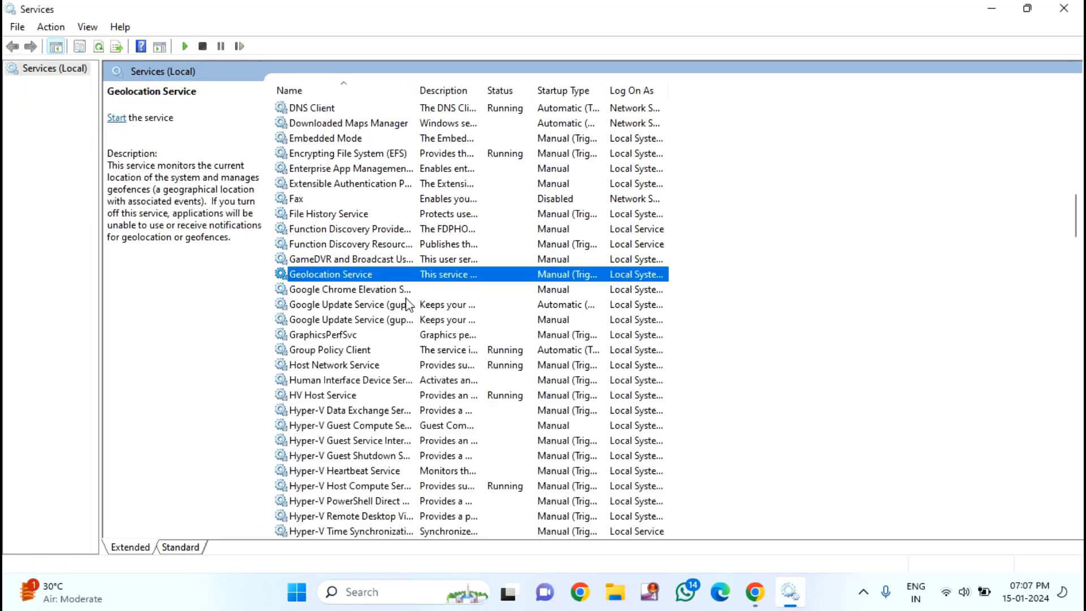
# Set the Geolocation Service's startup type to Disabled, apply the change and close its properties
pyautogui.rightClick(356, 273)
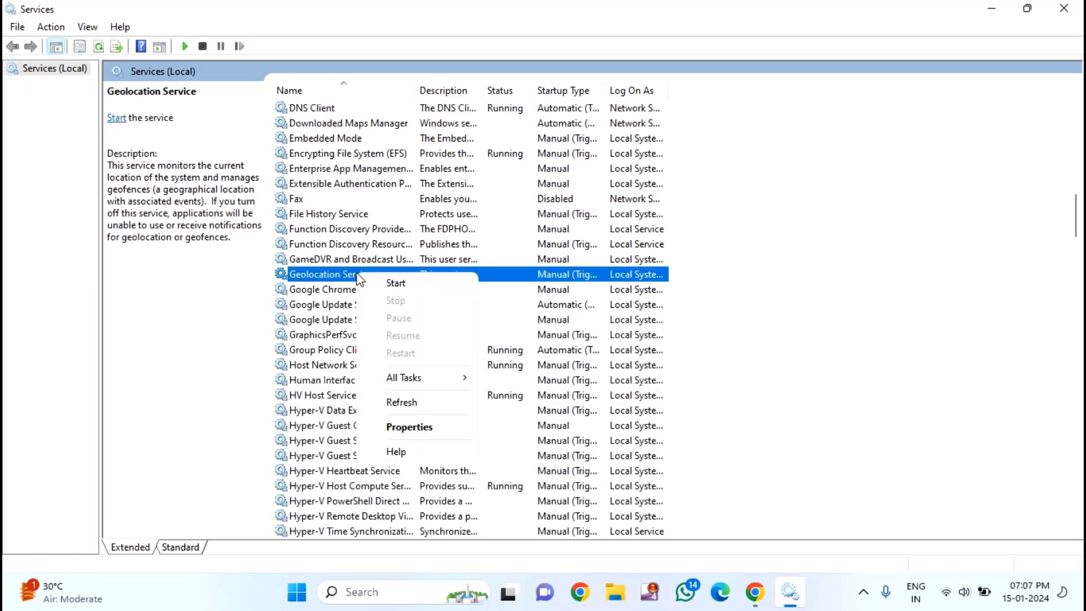
pyautogui.click(411, 427)
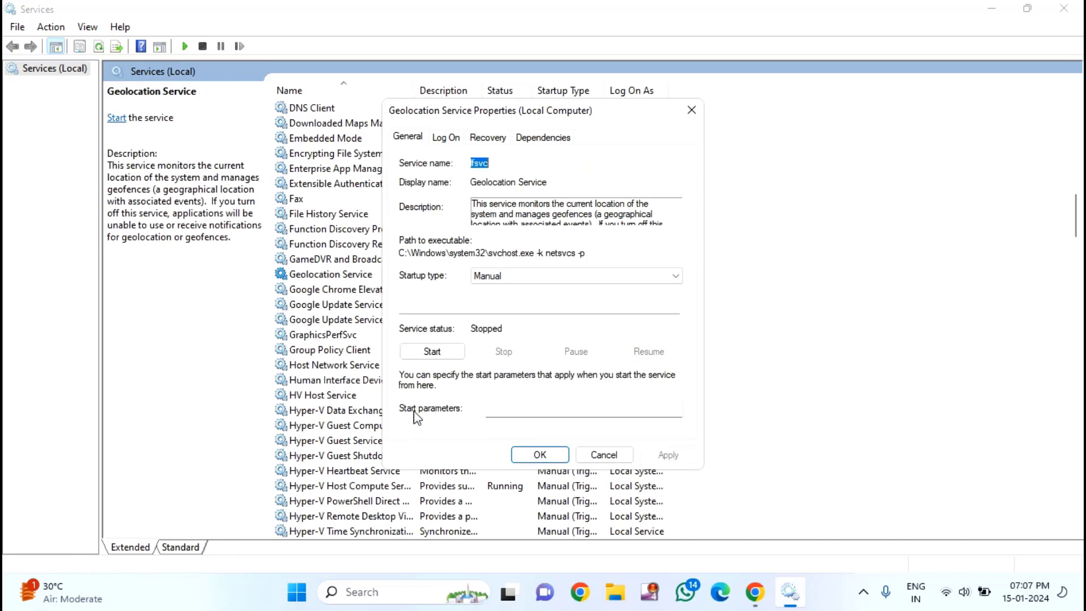
pyautogui.click(499, 283)
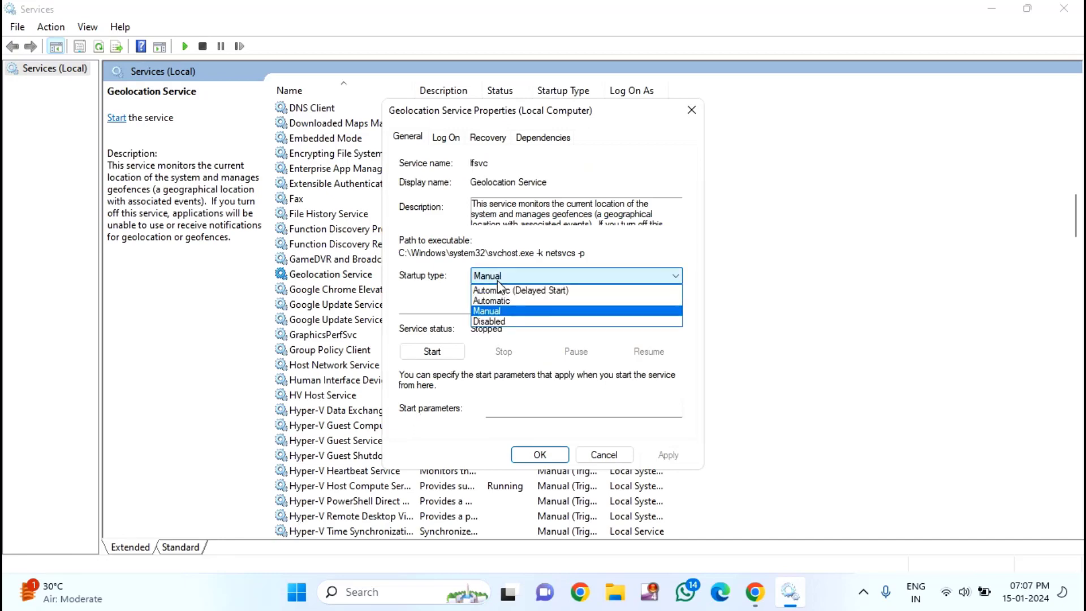
pyautogui.click(497, 321)
pyautogui.click(656, 456)
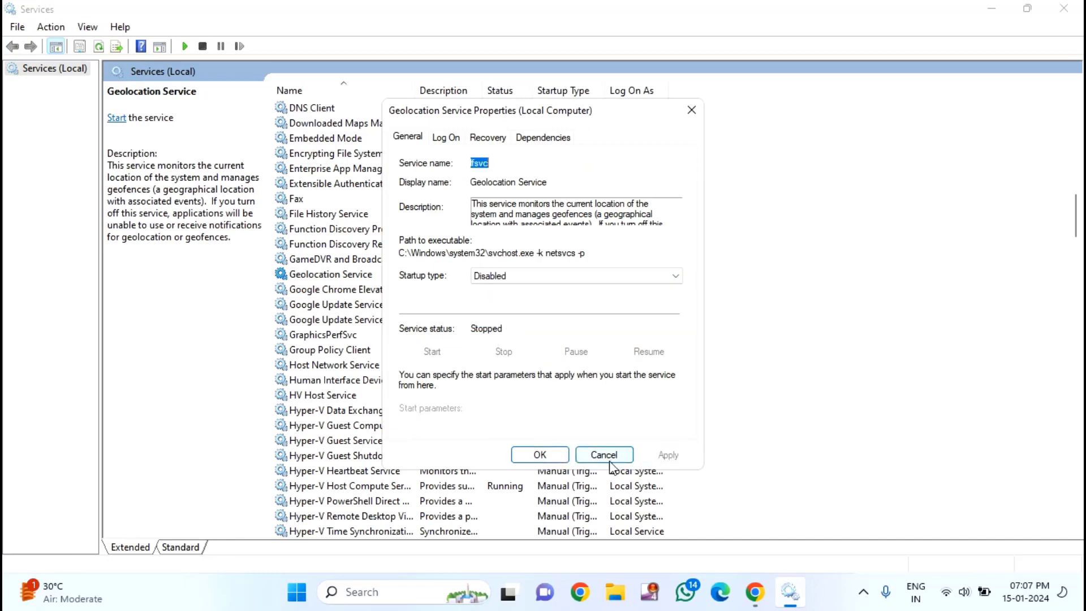
pyautogui.click(540, 455)
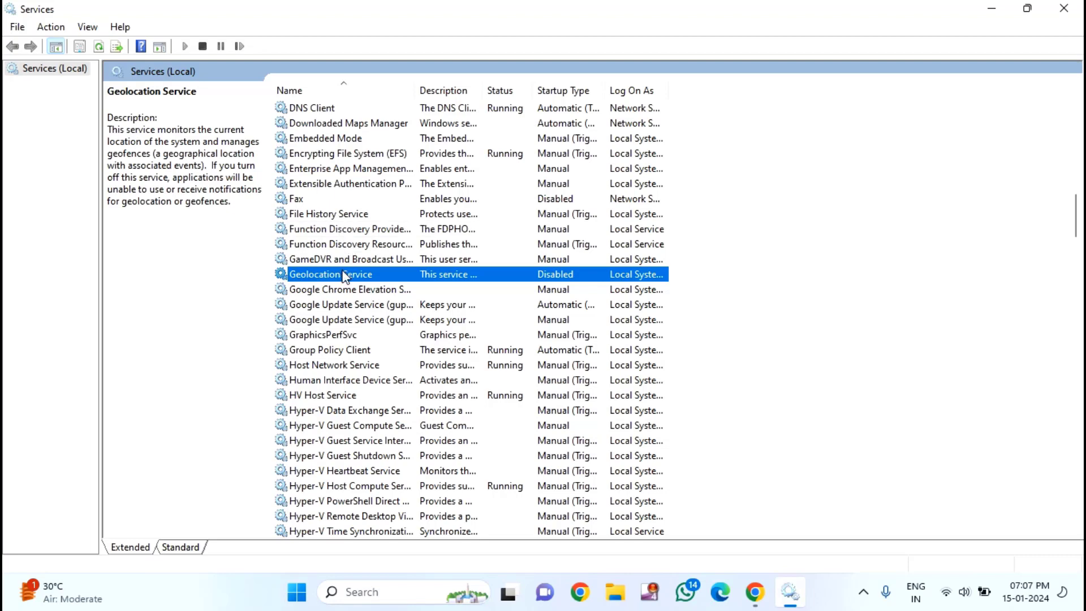
# Inspect the startup type options in the Phone Service's properties and close the dialog
pyautogui.click(348, 307)
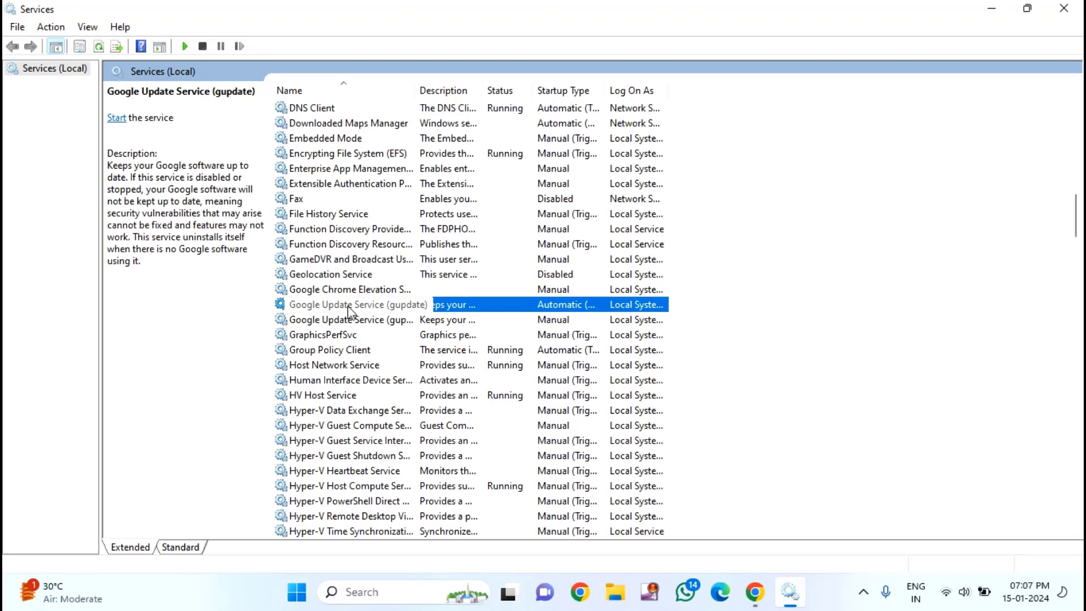
pyautogui.press('p')
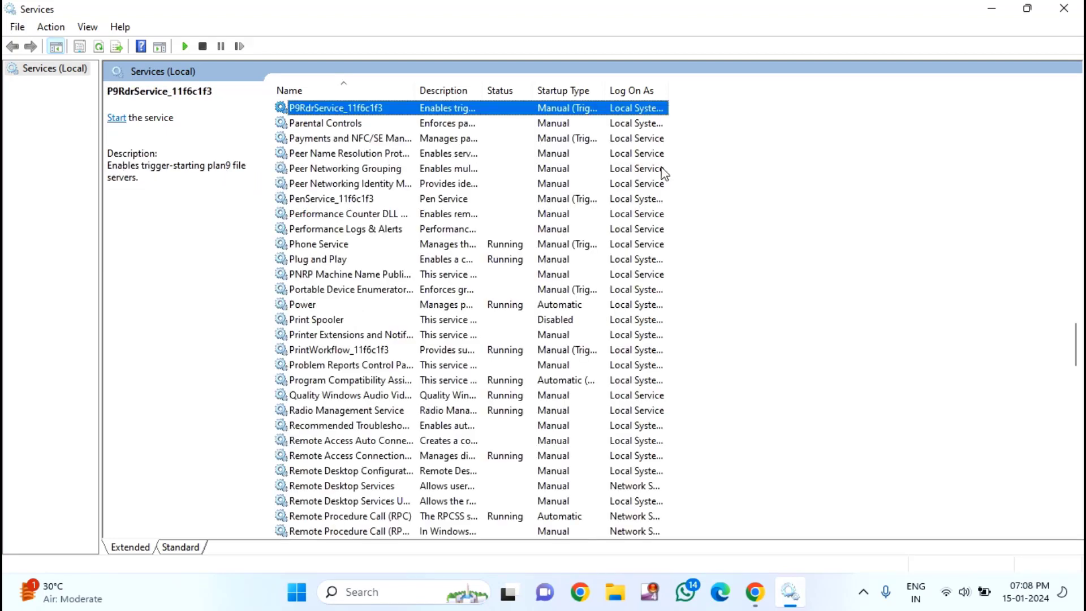
pyautogui.click(336, 245)
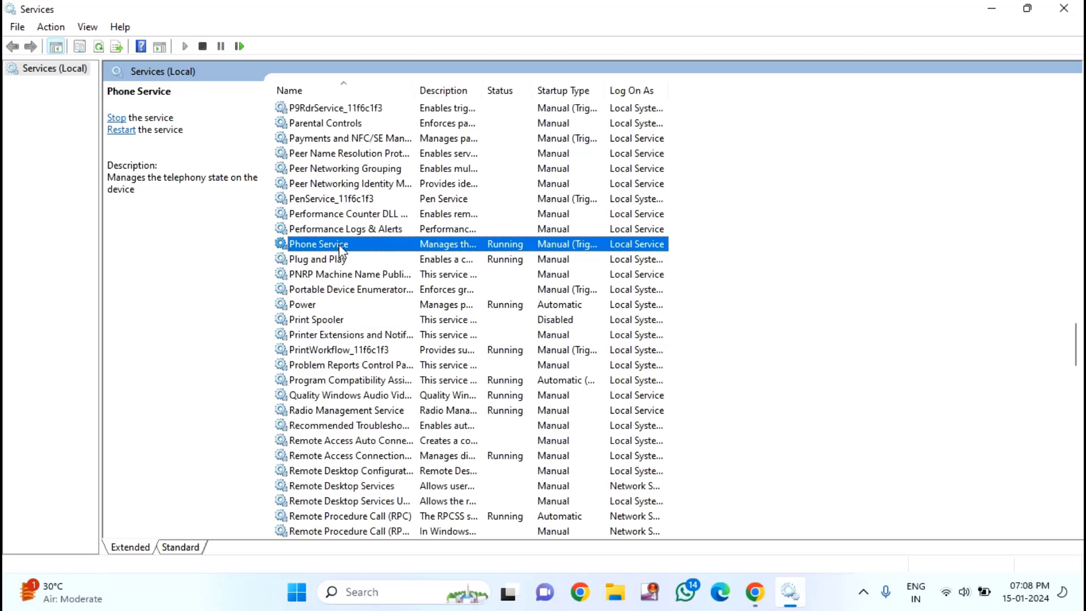
pyautogui.rightClick(340, 250)
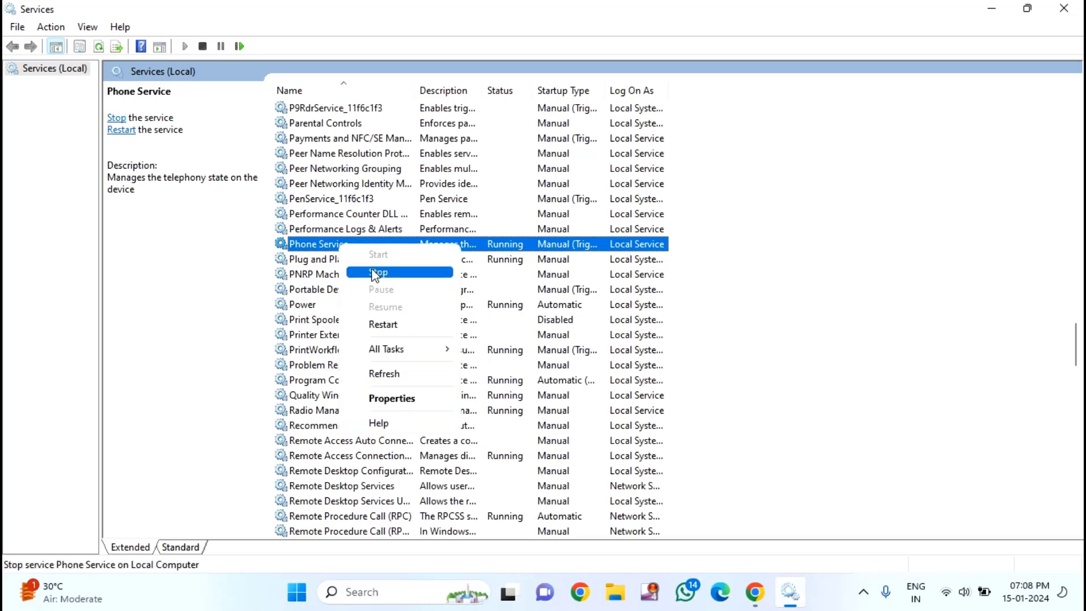
pyautogui.click(390, 398)
pyautogui.click(516, 276)
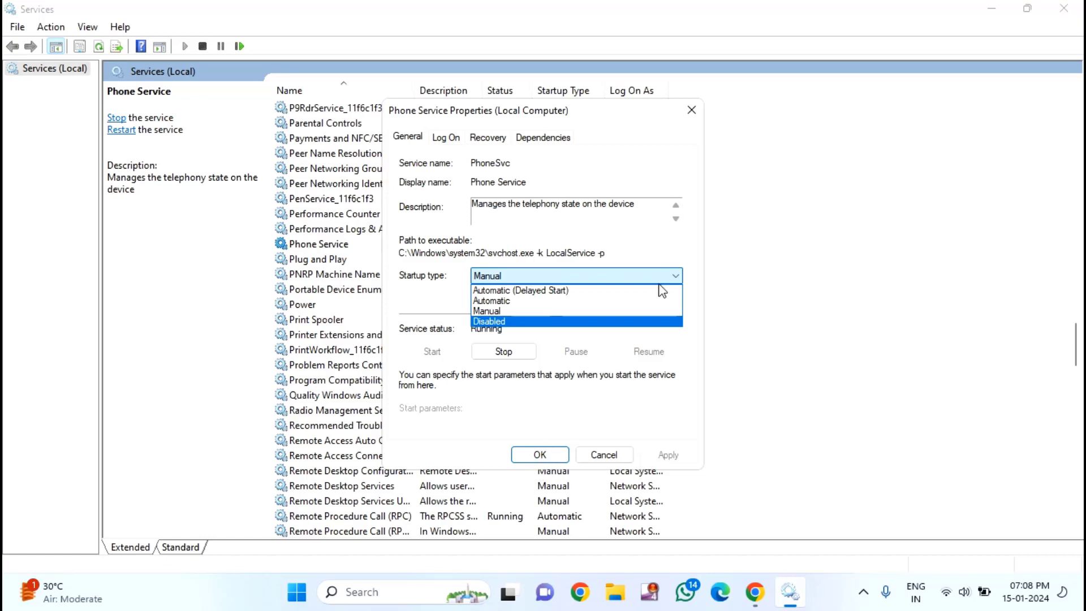
pyautogui.click(691, 113)
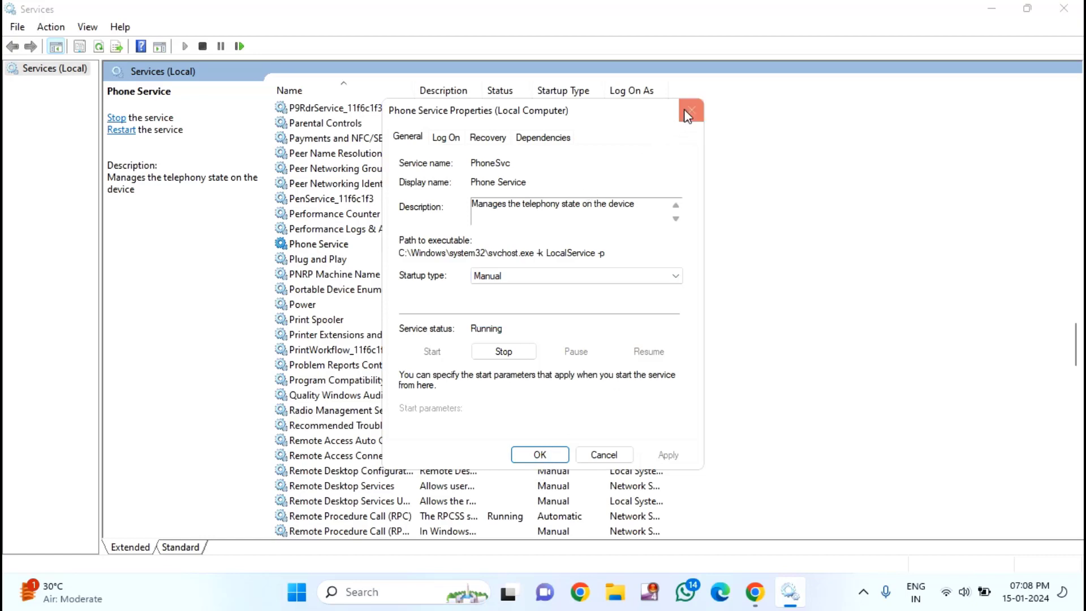
pyautogui.click(687, 114)
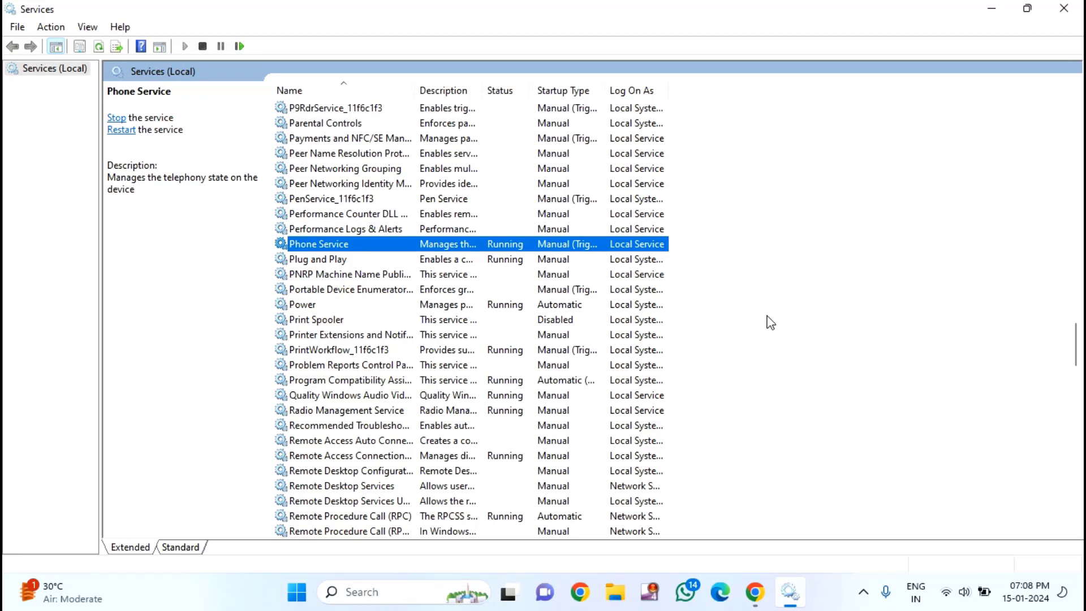
pyautogui.click(741, 325)
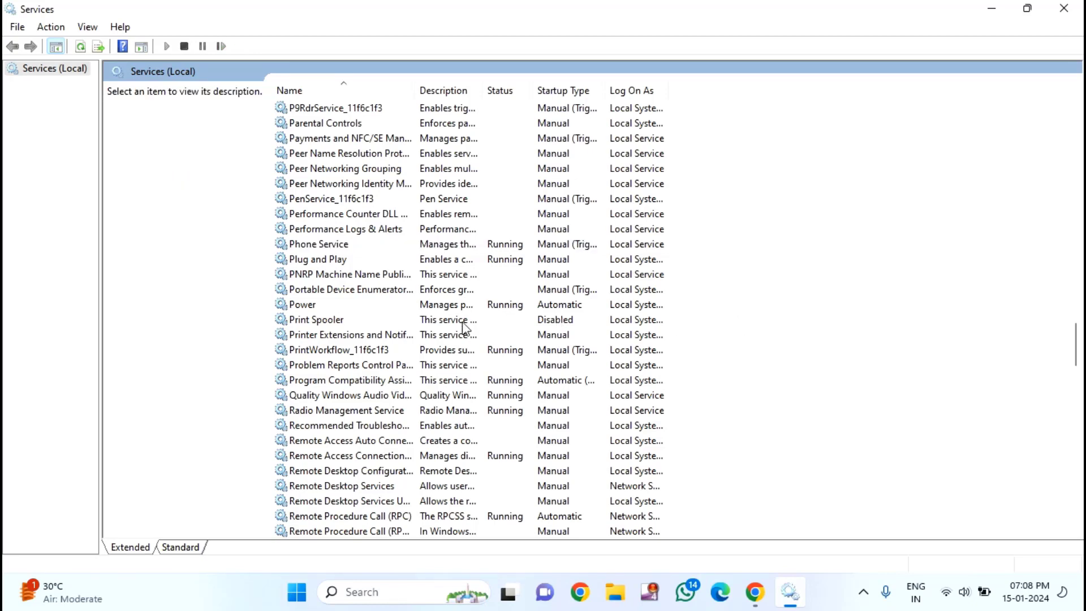
# Try to set the Remote Desktop Configuration service's startup type to Disabled, applying the change and closing its properties
pyautogui.click(369, 356)
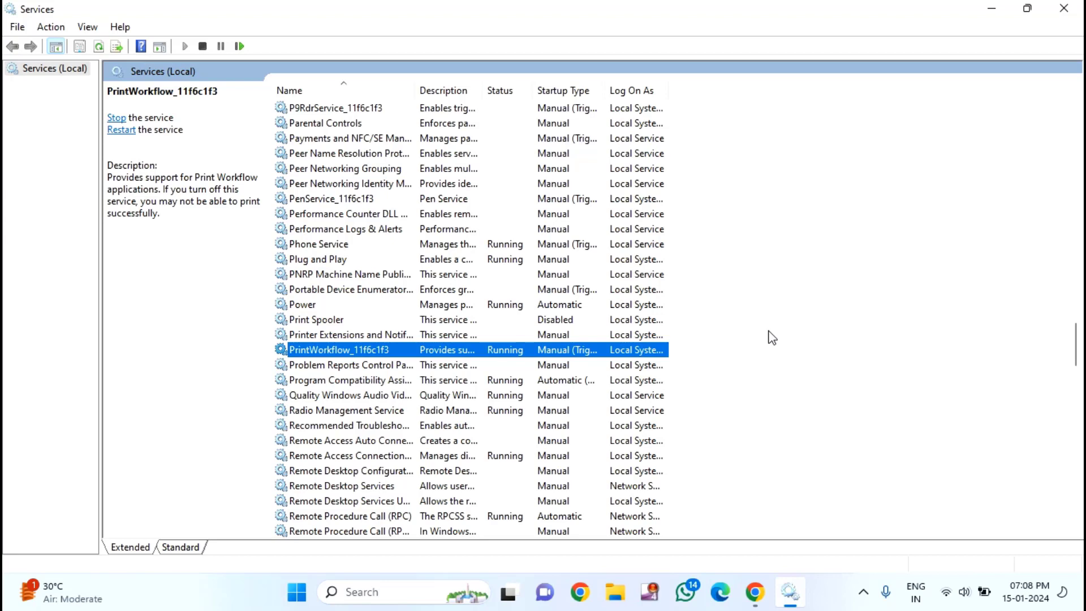
pyautogui.press('r')
pyautogui.press('Down')
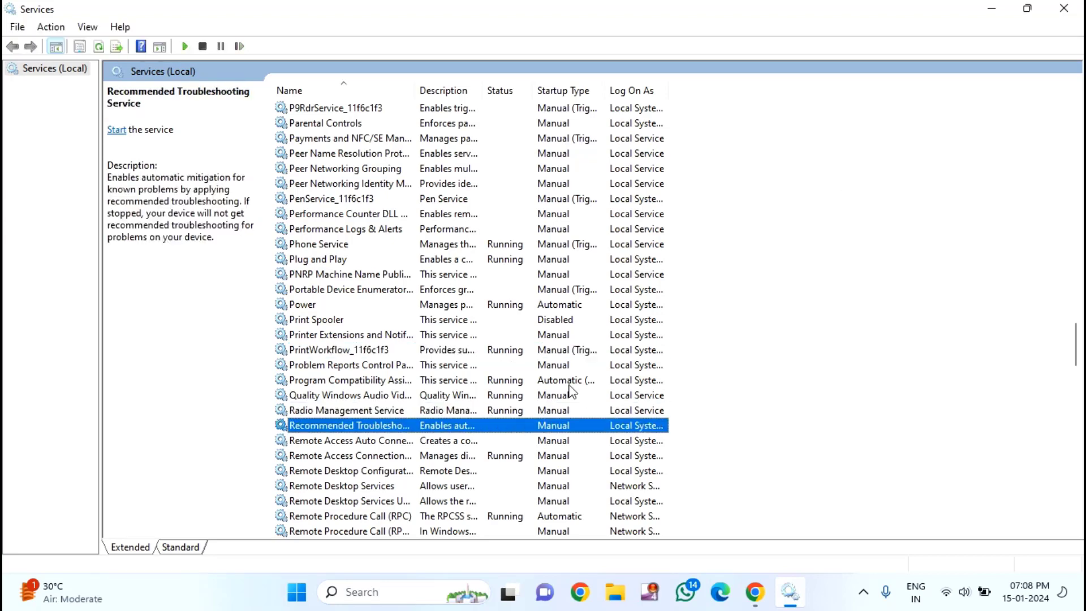
pyautogui.click(377, 471)
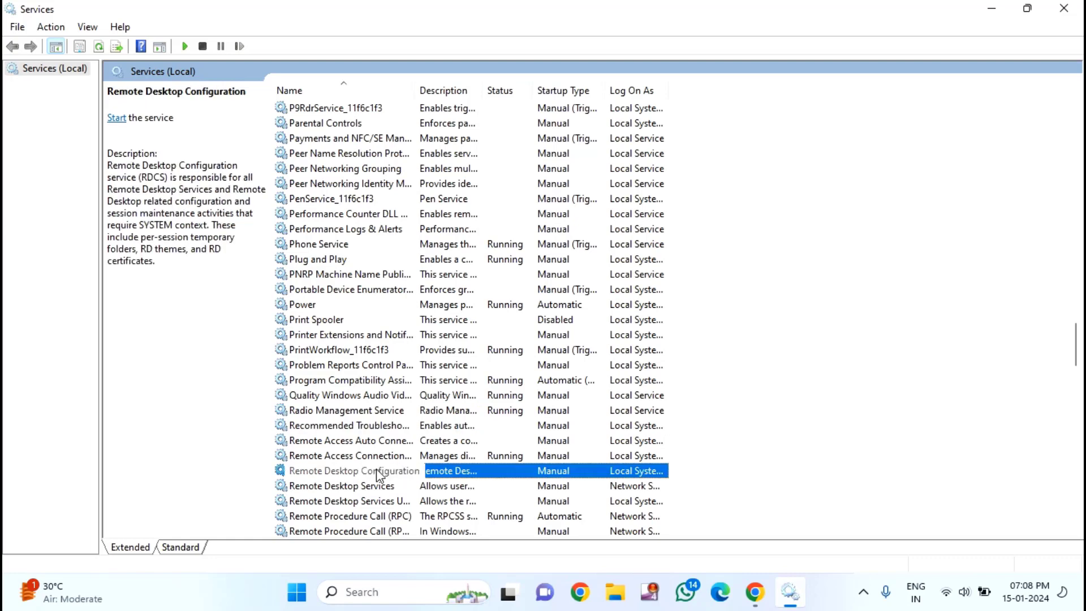
pyautogui.rightClick(375, 469)
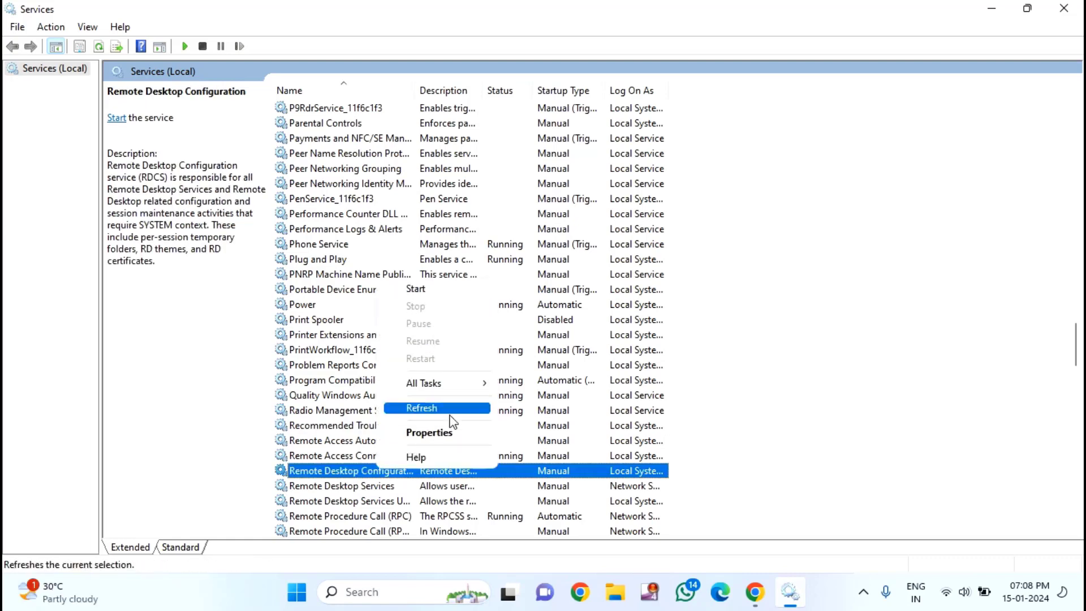
pyautogui.click(450, 433)
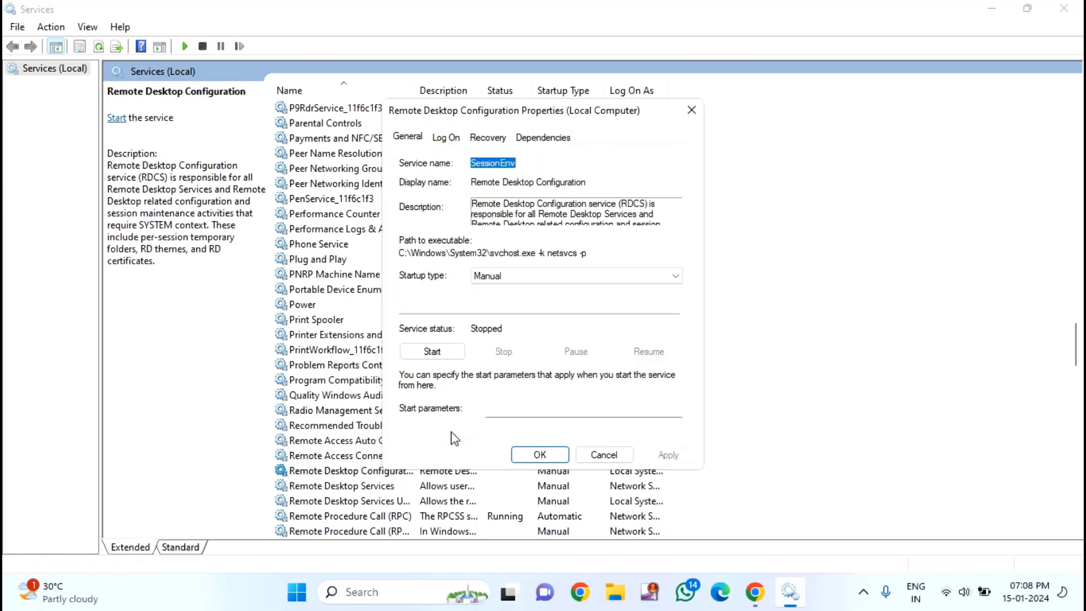
pyautogui.click(497, 277)
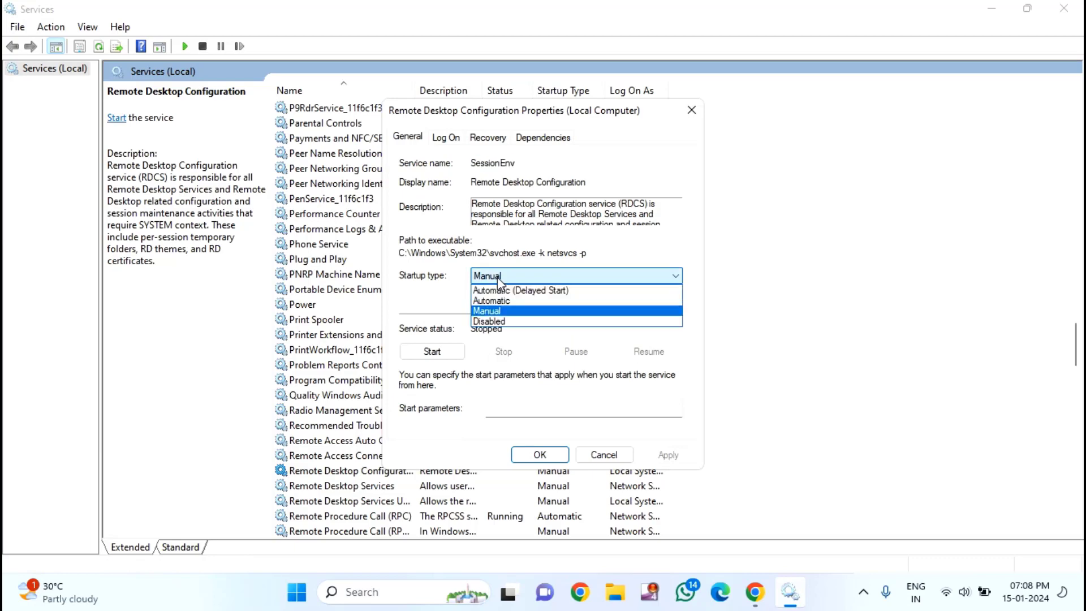
pyautogui.click(500, 321)
pyautogui.click(681, 459)
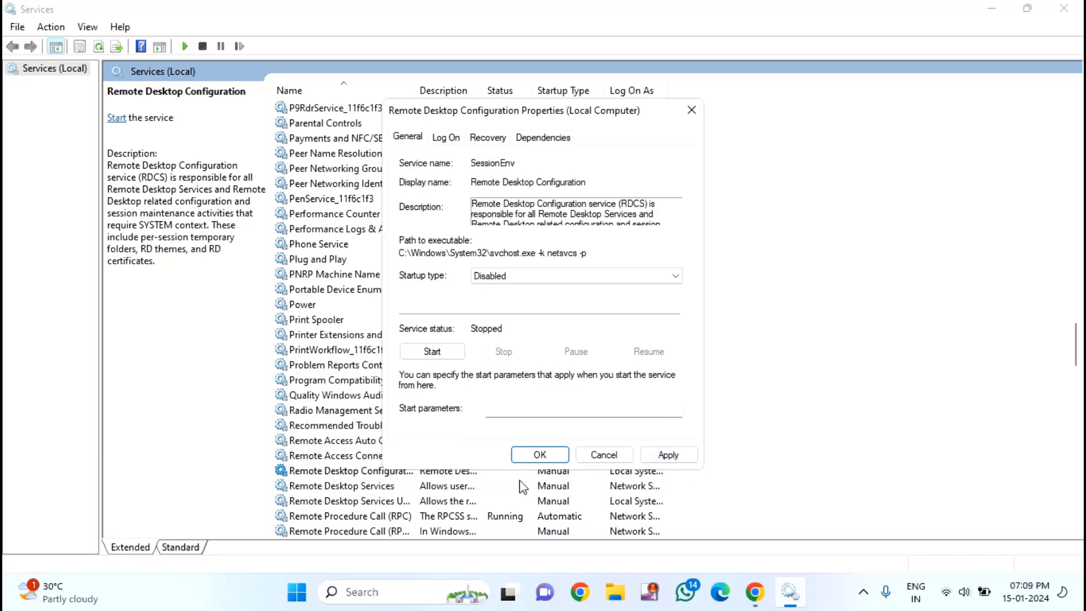
pyautogui.click(520, 460)
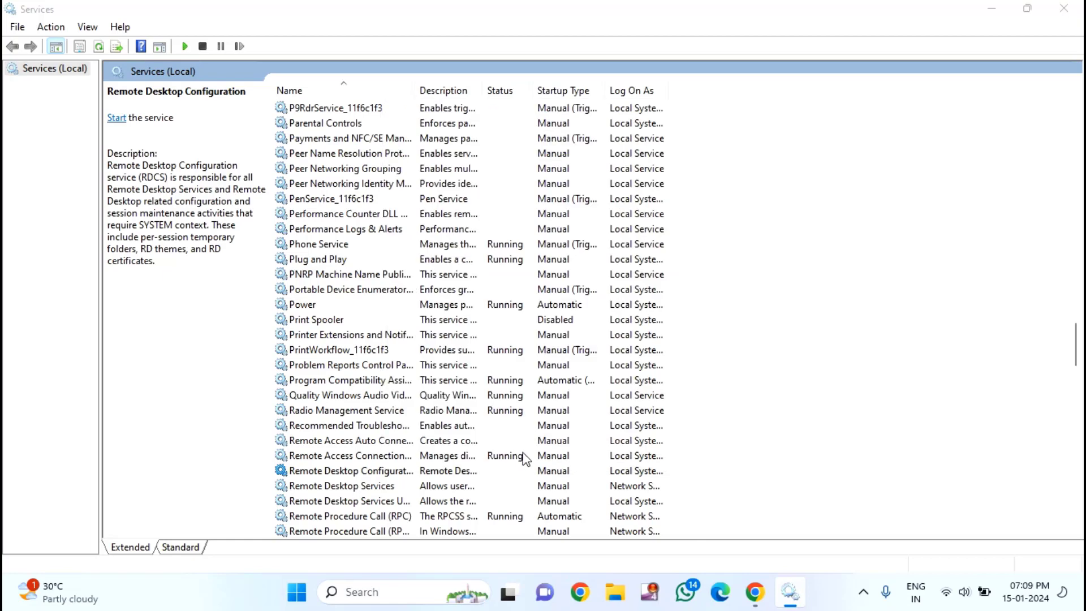
# Set the Windows Biometric Service's startup type to Disabled, apply the change and close its properties
pyautogui.scroll(-1, 769, 424)
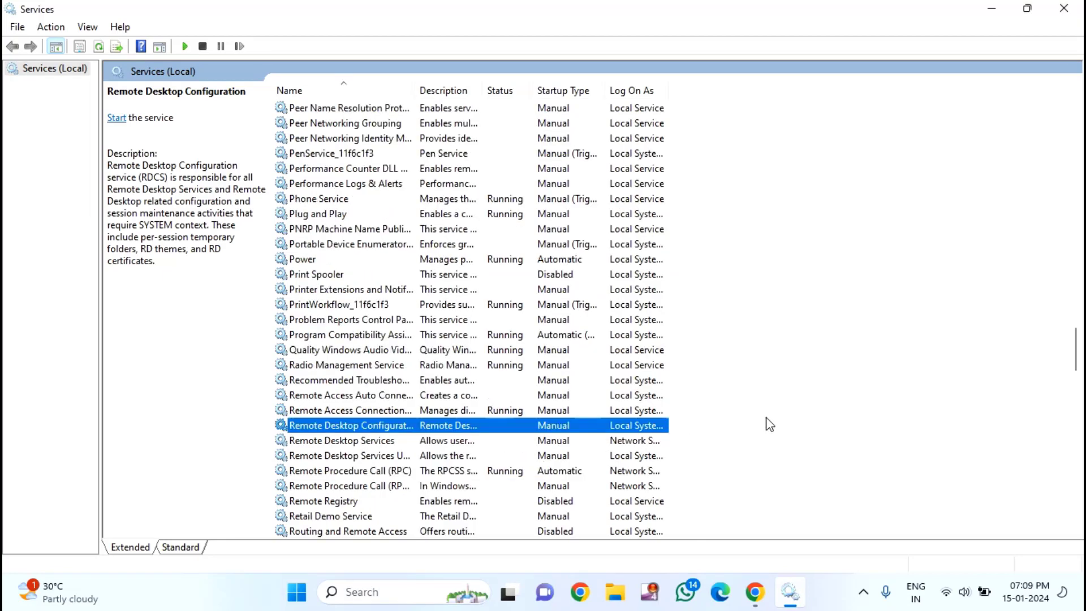
pyautogui.scroll(-1, 769, 418)
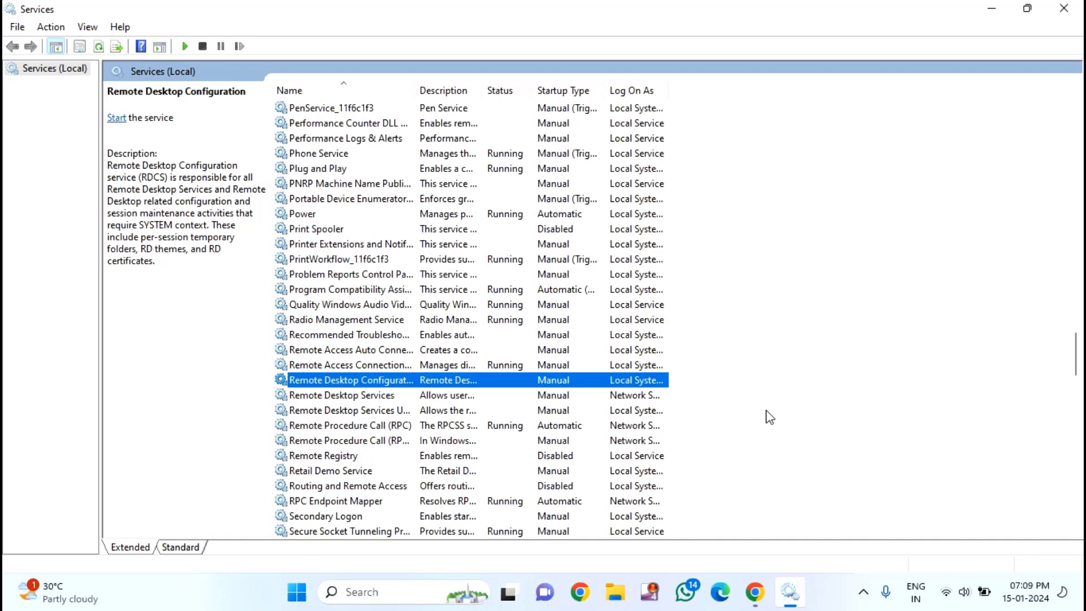
pyautogui.click(315, 410)
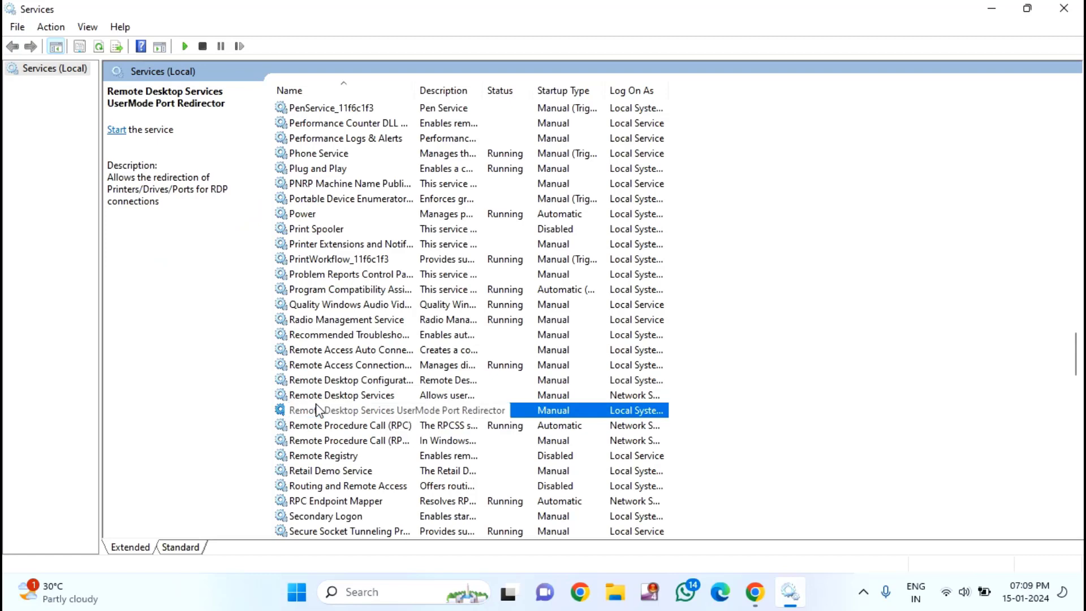
pyautogui.press('w')
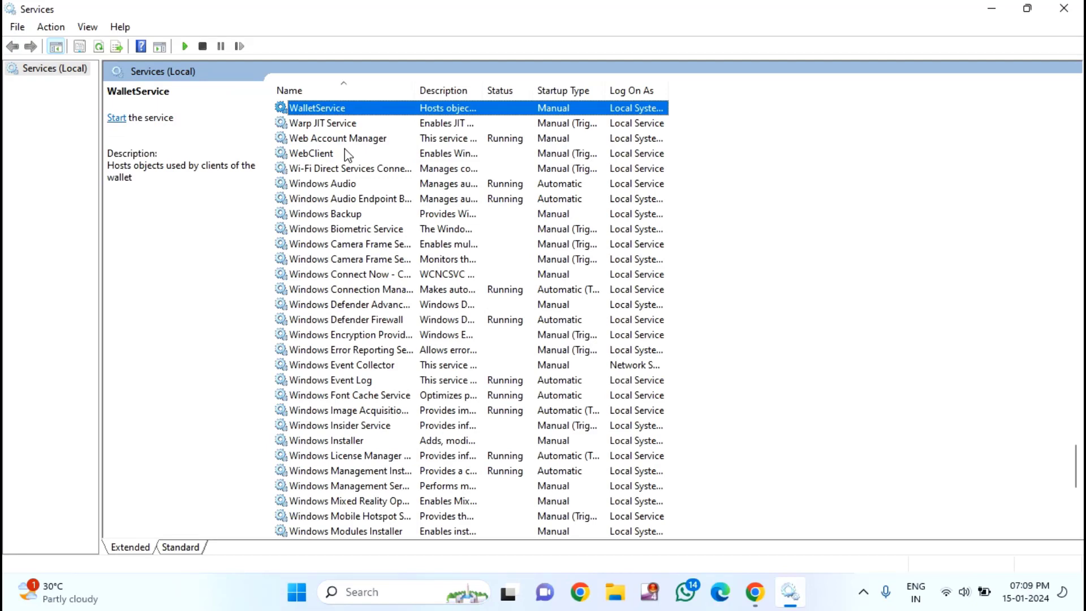
pyautogui.click(360, 234)
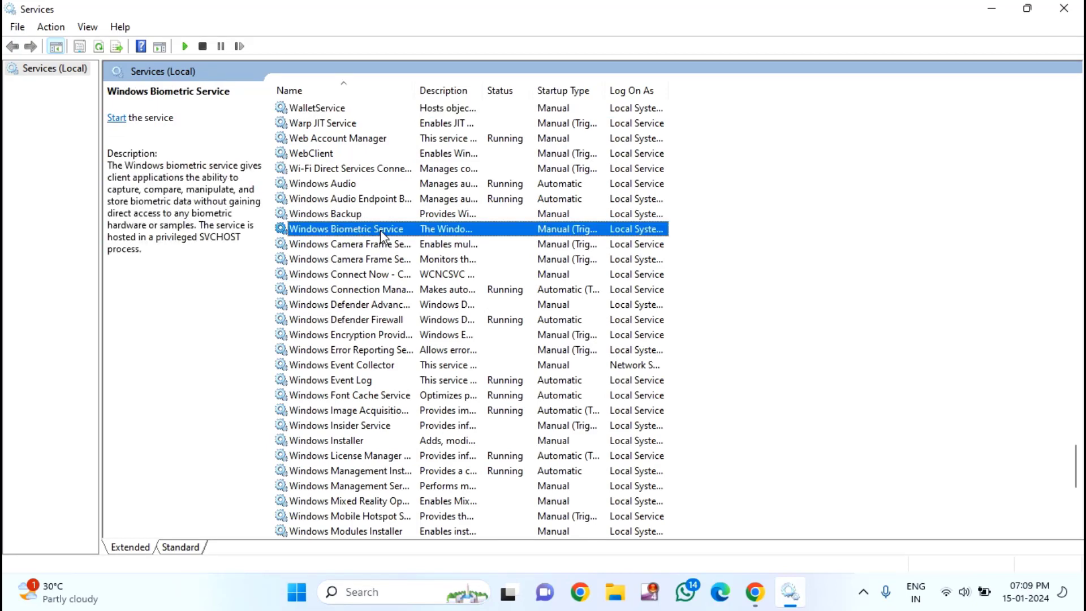
pyautogui.rightClick(380, 230)
pyautogui.click(419, 387)
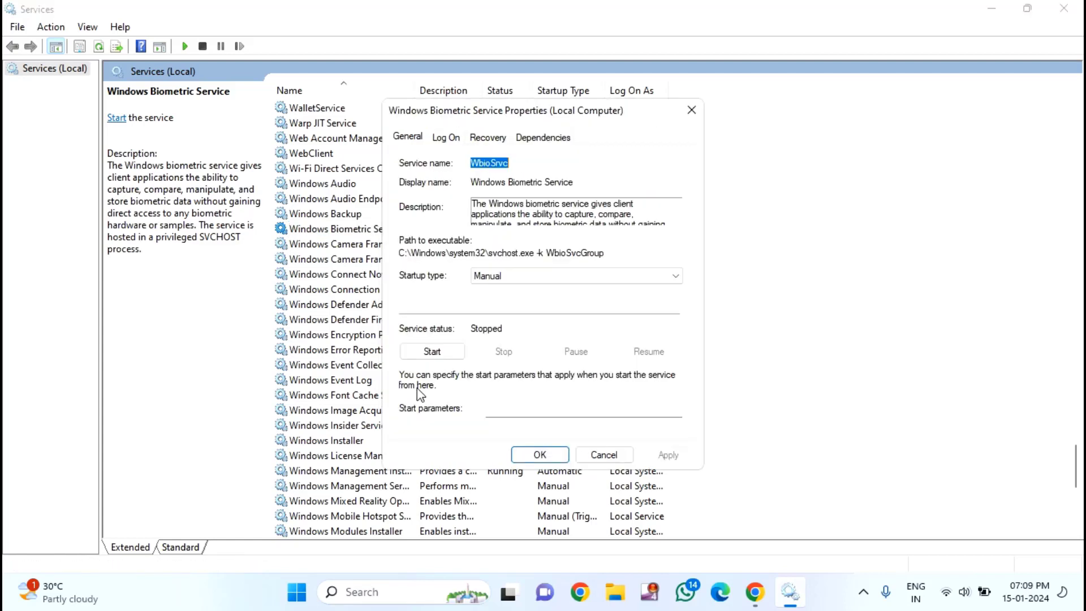
pyautogui.click(494, 277)
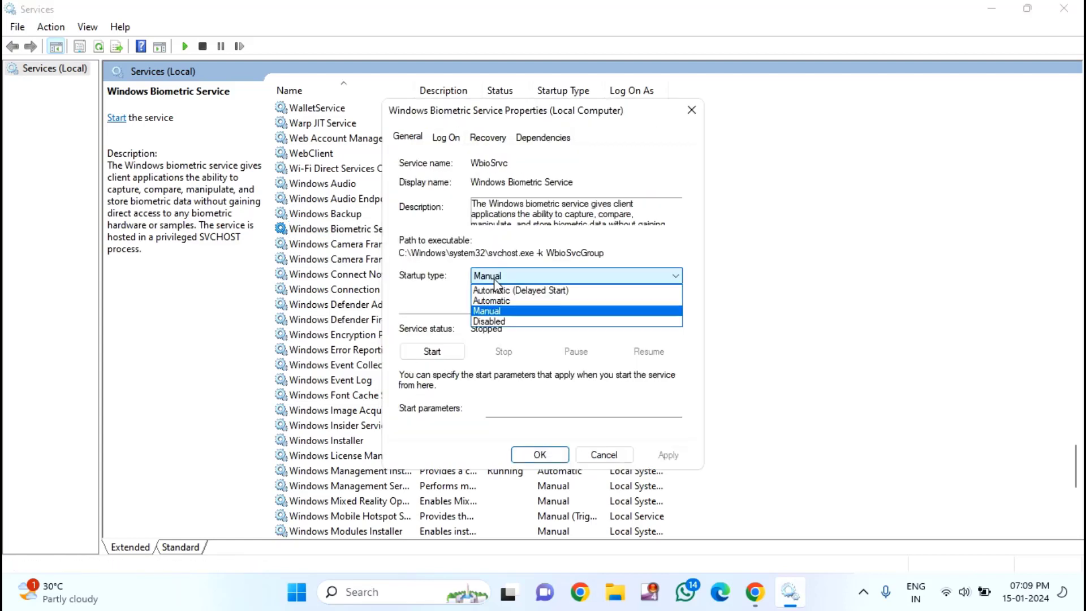
pyautogui.click(489, 320)
pyautogui.click(670, 456)
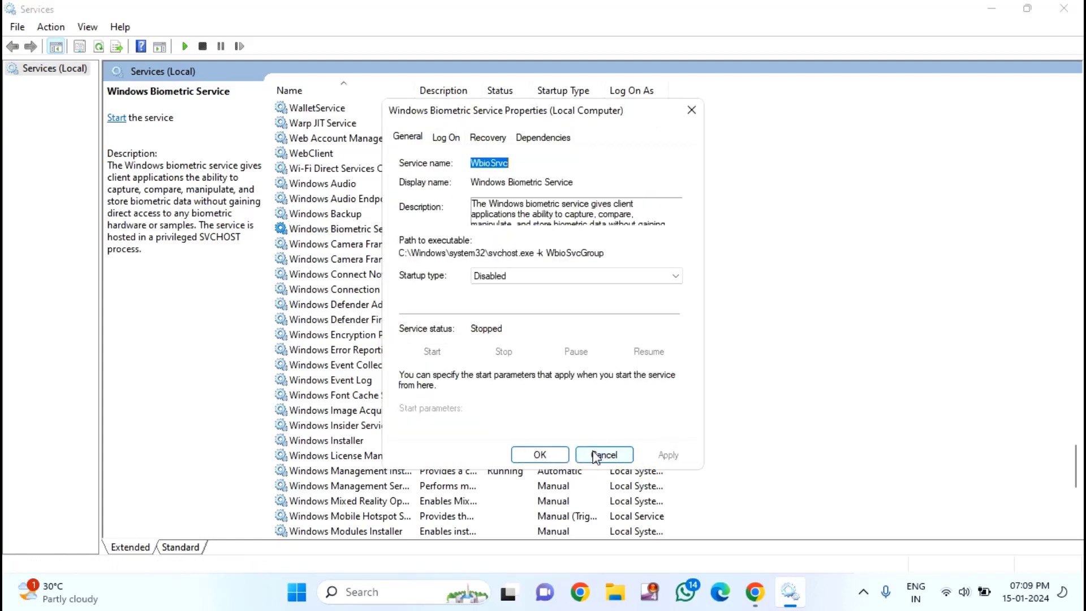
pyautogui.click(540, 454)
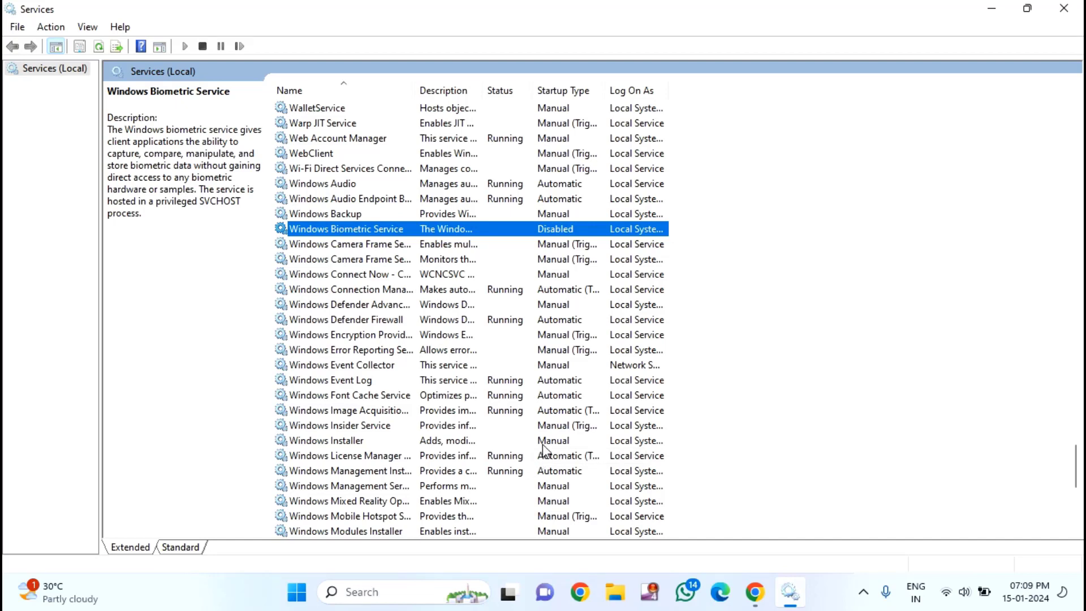
# Set the Windows Error Reporting Service's startup type to Disabled, apply the change and close its properties
pyautogui.rightClick(390, 351)
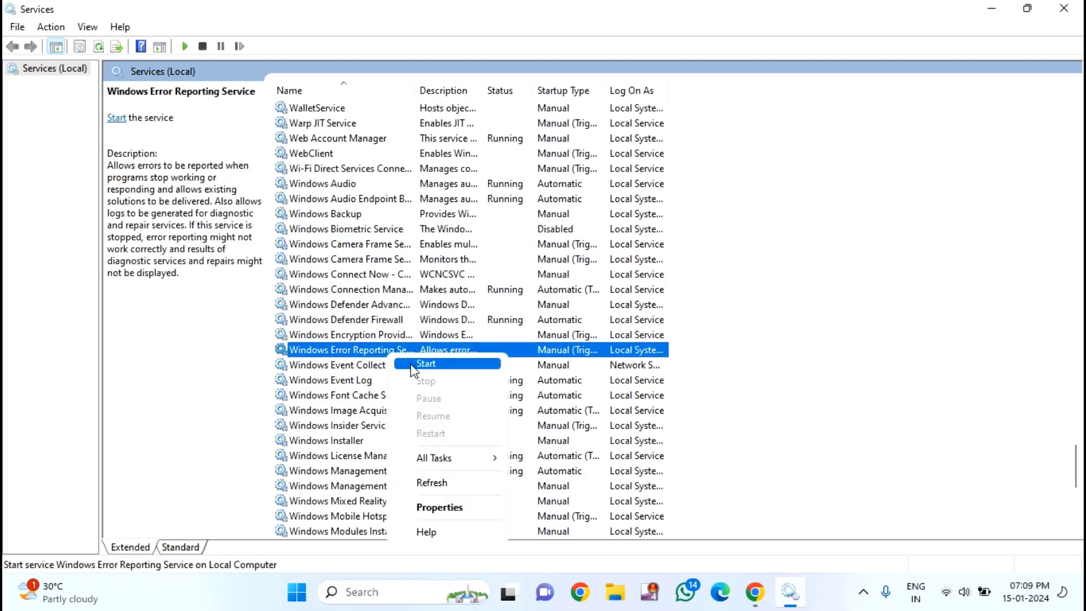
pyautogui.click(444, 507)
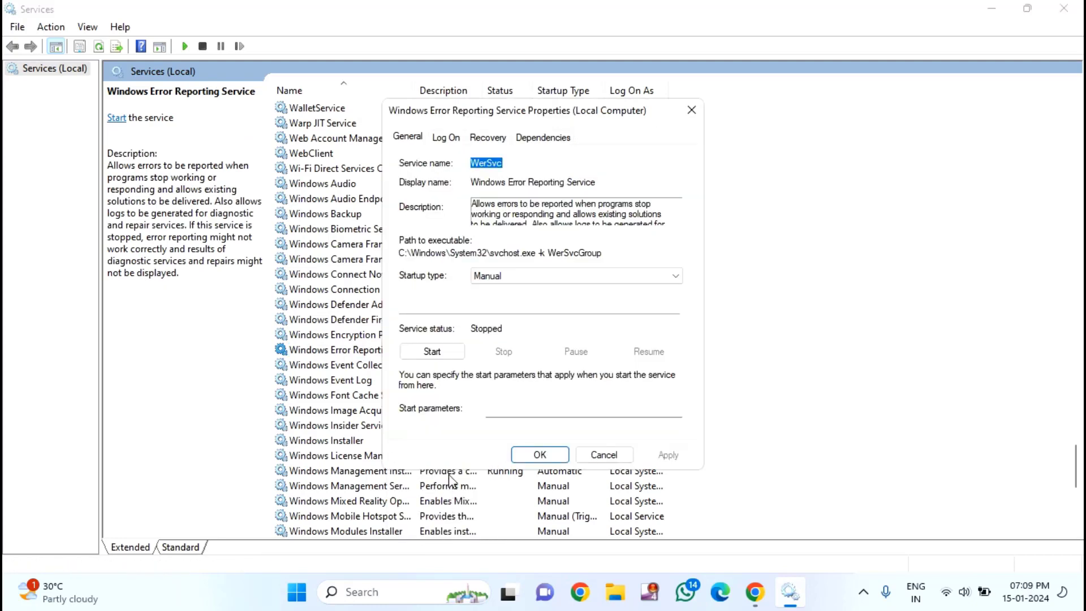
pyautogui.click(510, 276)
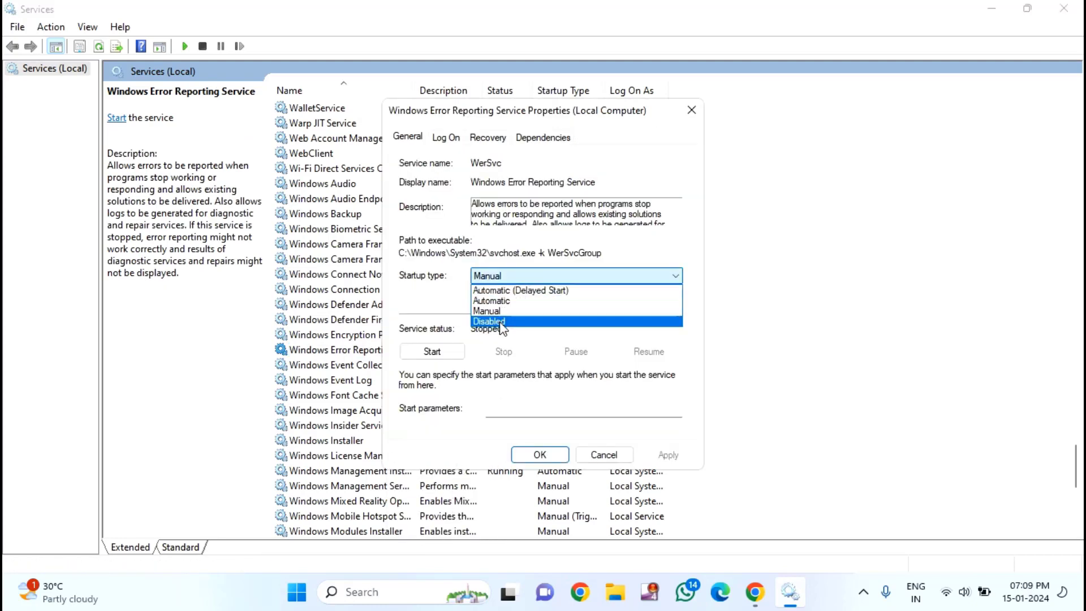
pyautogui.click(490, 321)
pyautogui.click(667, 455)
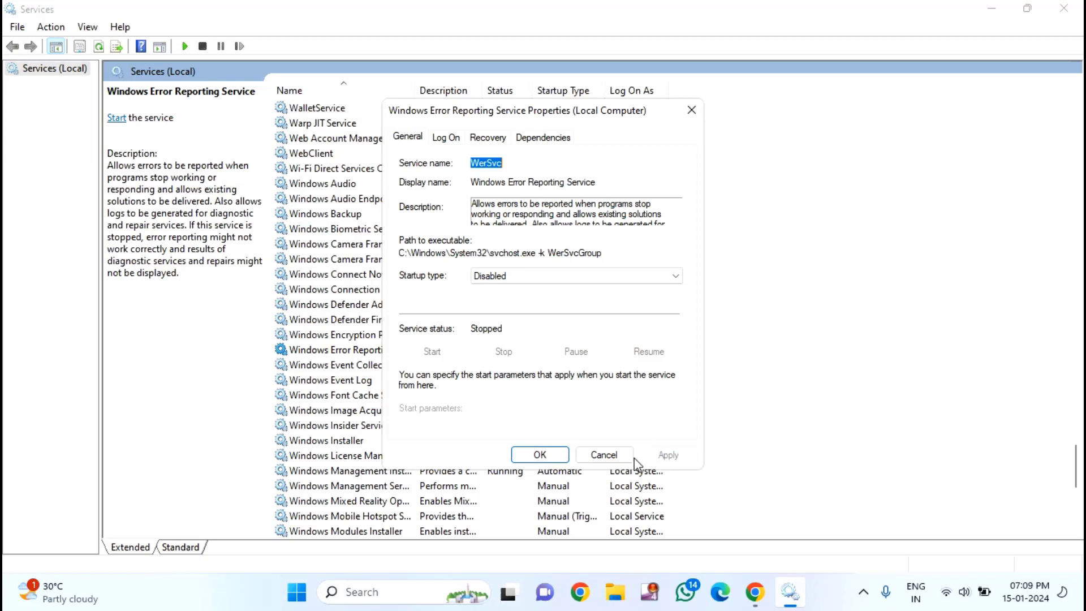
pyautogui.click(540, 454)
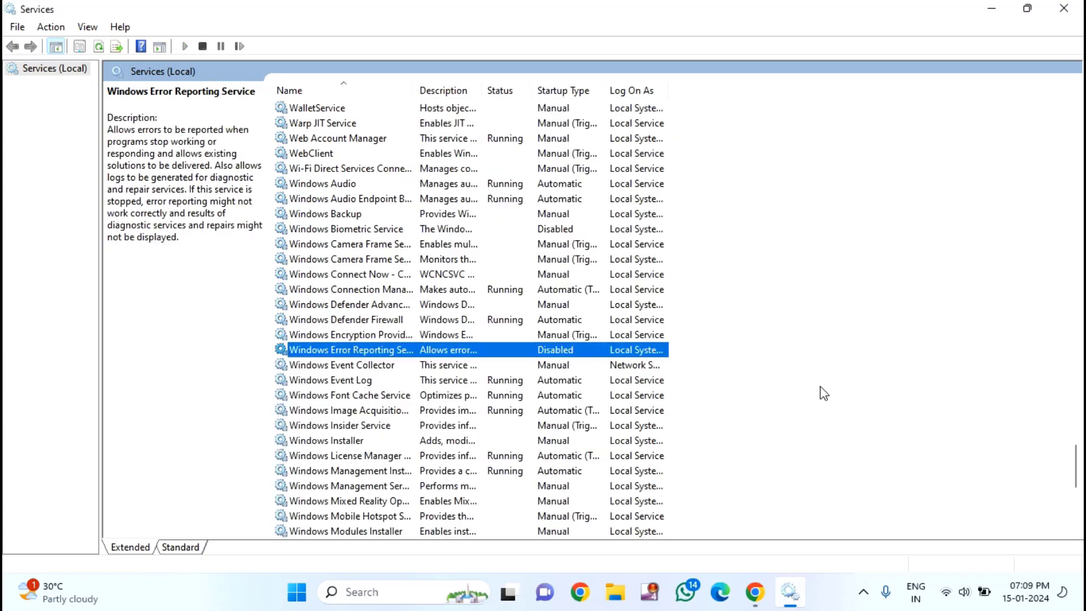
# Set the Xbox Accessory Management Service's startup type to Disabled, apply the change and close its properties
pyautogui.scroll(-8, 803, 396)
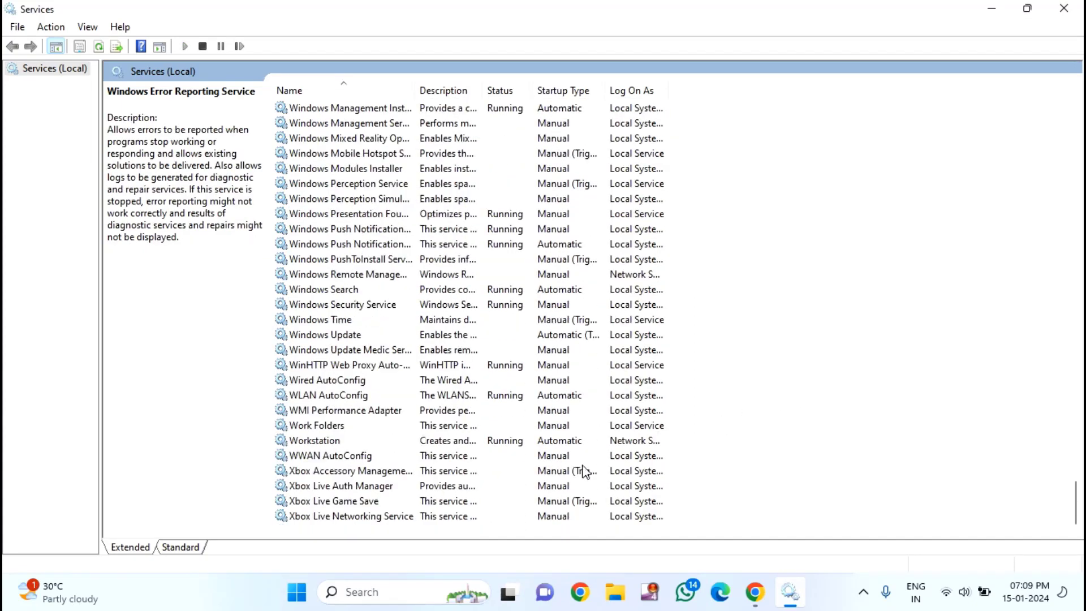
pyautogui.rightClick(316, 476)
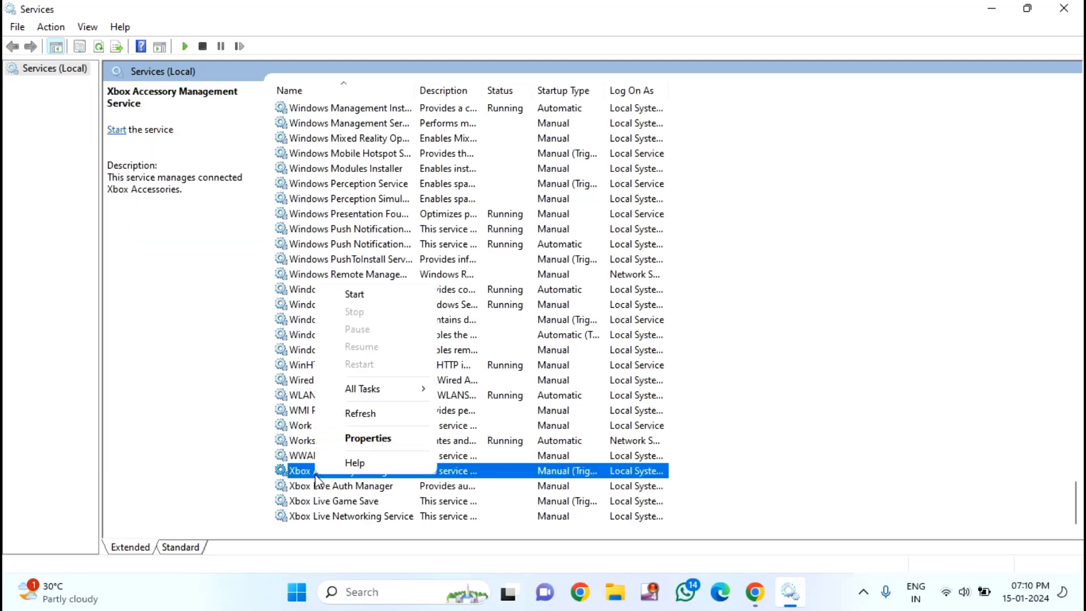
pyautogui.click(357, 440)
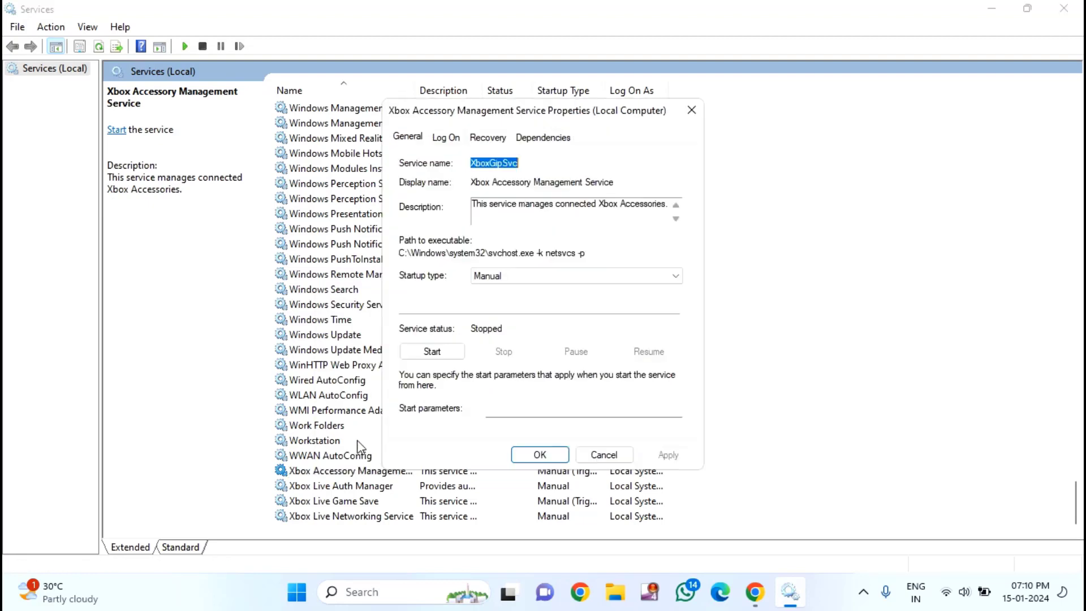
pyautogui.click(501, 278)
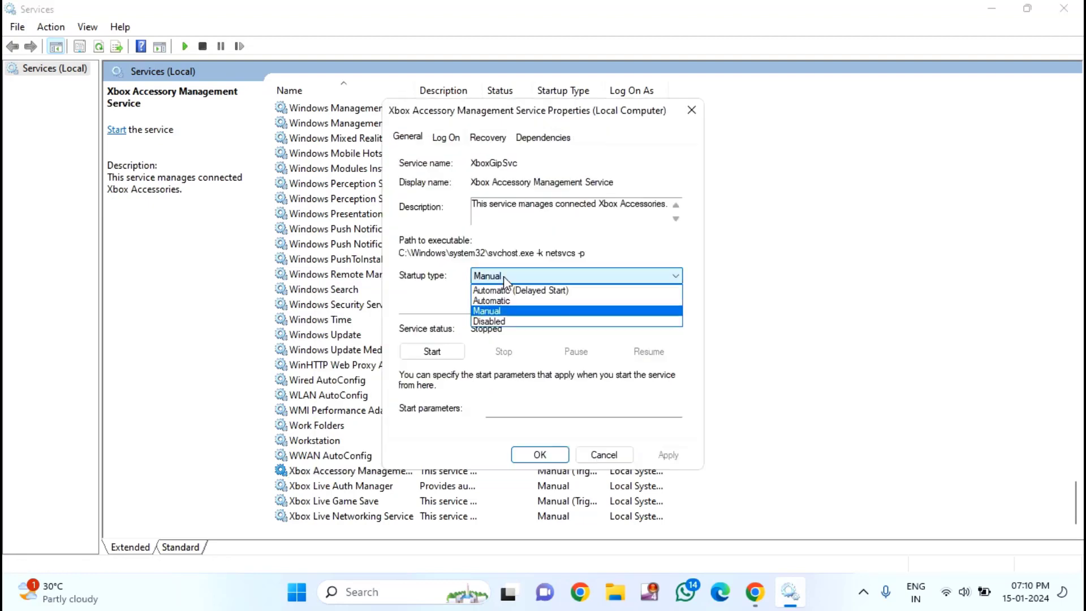
pyautogui.click(500, 323)
pyautogui.click(669, 455)
pyautogui.click(543, 455)
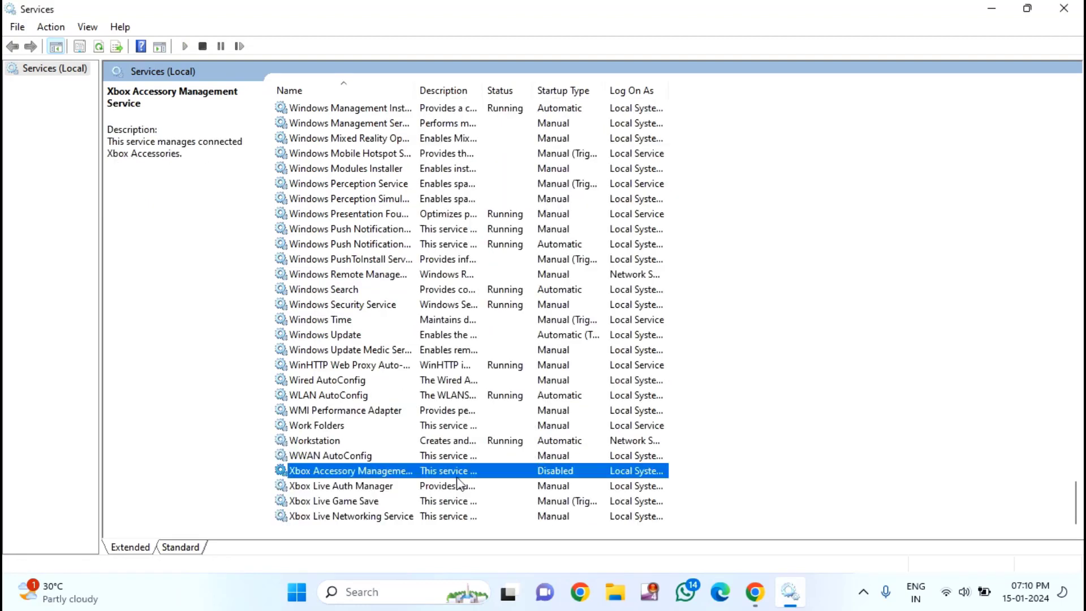
# Set the Xbox Live Auth Manager service's startup type to Disabled, apply the change and close its properties
pyautogui.rightClick(311, 487)
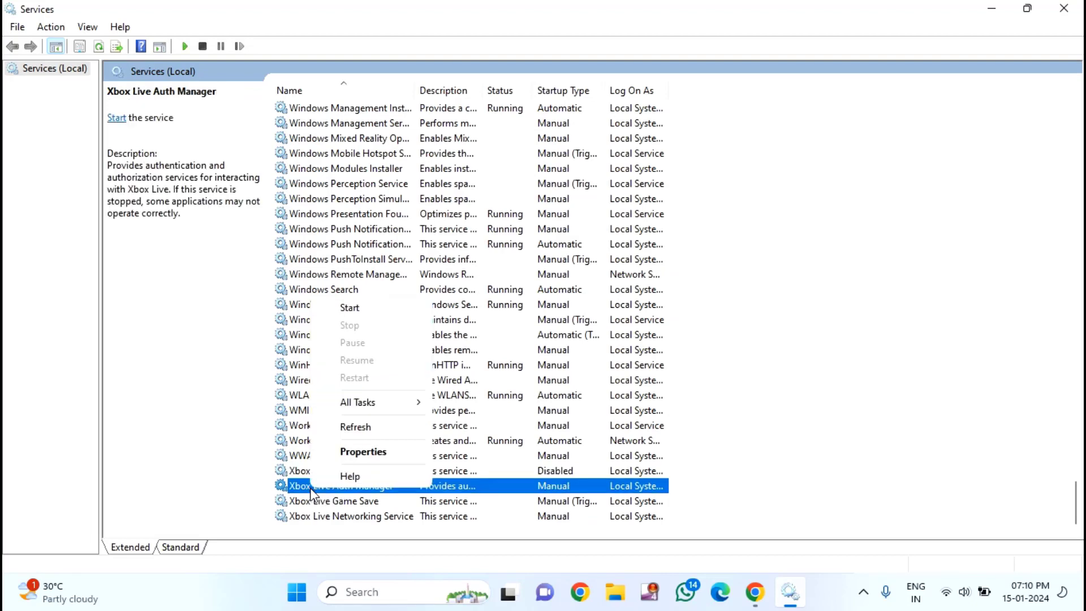
pyautogui.click(350, 452)
pyautogui.click(512, 277)
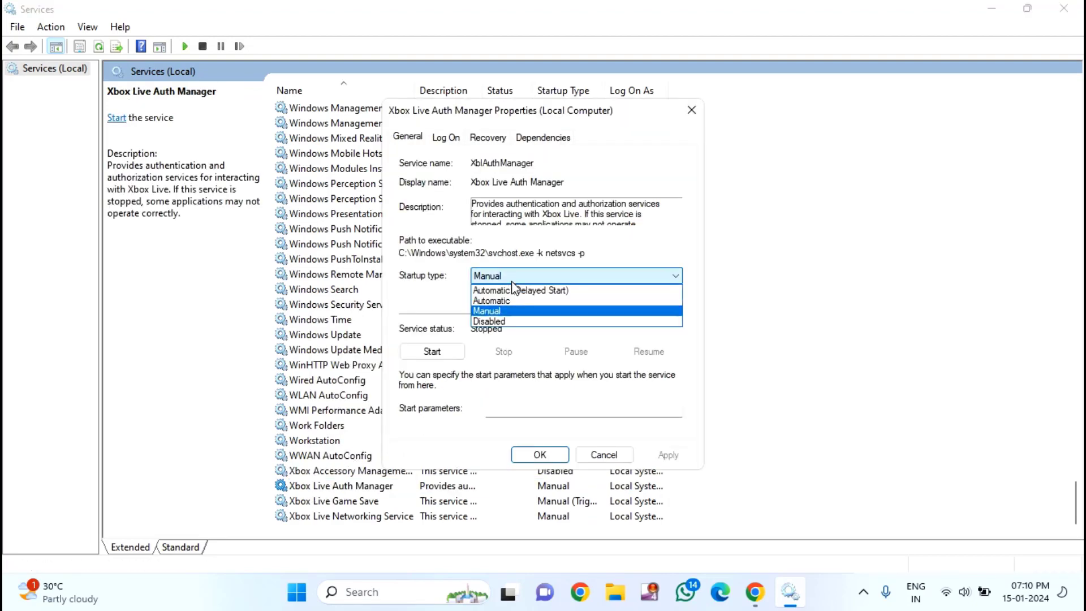
pyautogui.click(502, 321)
pyautogui.click(667, 454)
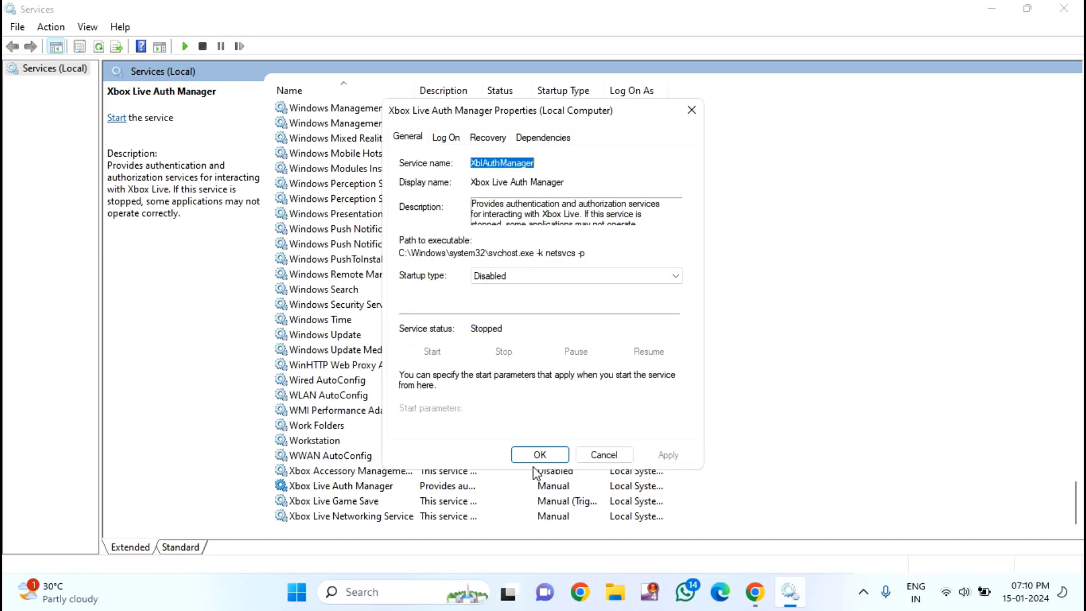
pyautogui.click(536, 457)
# Set the Xbox Live Game Save service's startup type to Disabled, apply the change and close its properties
pyautogui.rightClick(339, 501)
pyautogui.click(374, 464)
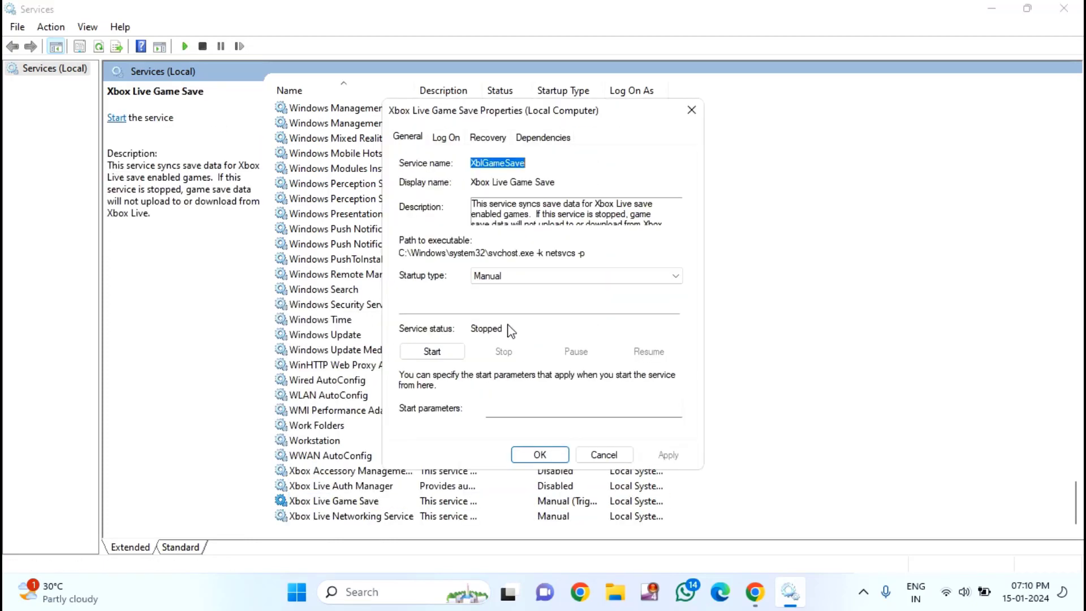
pyautogui.click(576, 276)
pyautogui.click(502, 321)
pyautogui.click(667, 455)
pyautogui.click(539, 454)
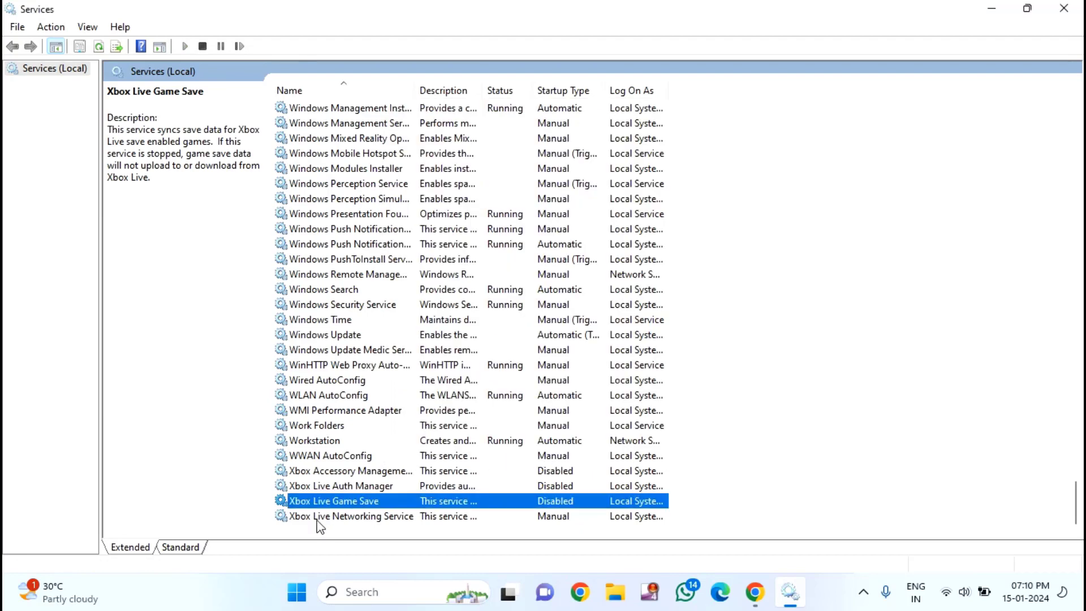
# Set the Xbox Live Networking Service's startup type to Disabled, apply the change and close its properties
pyautogui.rightClick(317, 516)
pyautogui.click(361, 484)
pyautogui.click(577, 276)
pyautogui.click(501, 320)
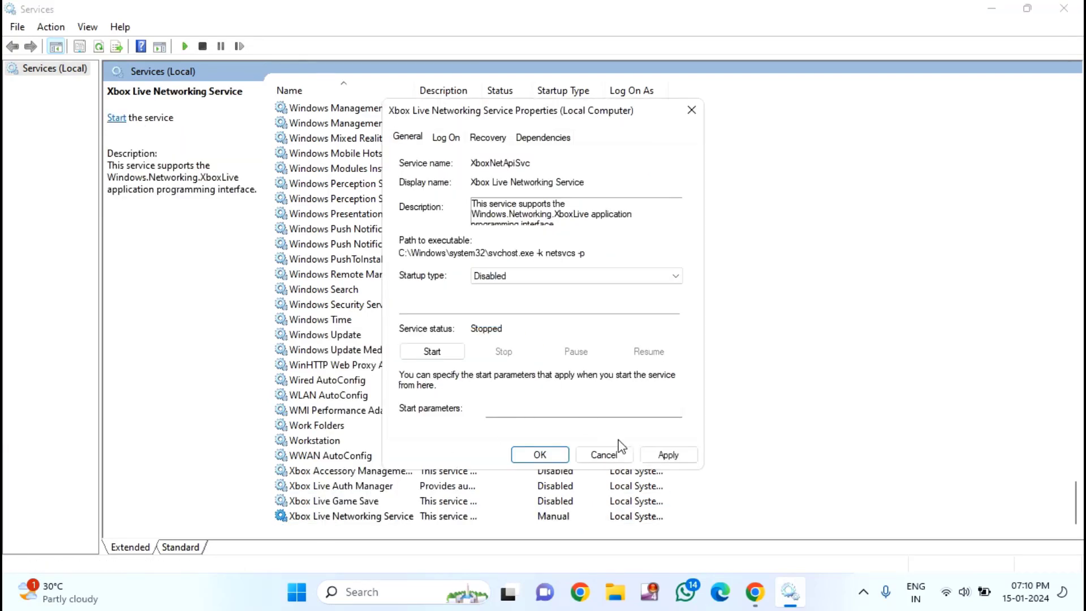
pyautogui.click(667, 454)
pyautogui.click(540, 455)
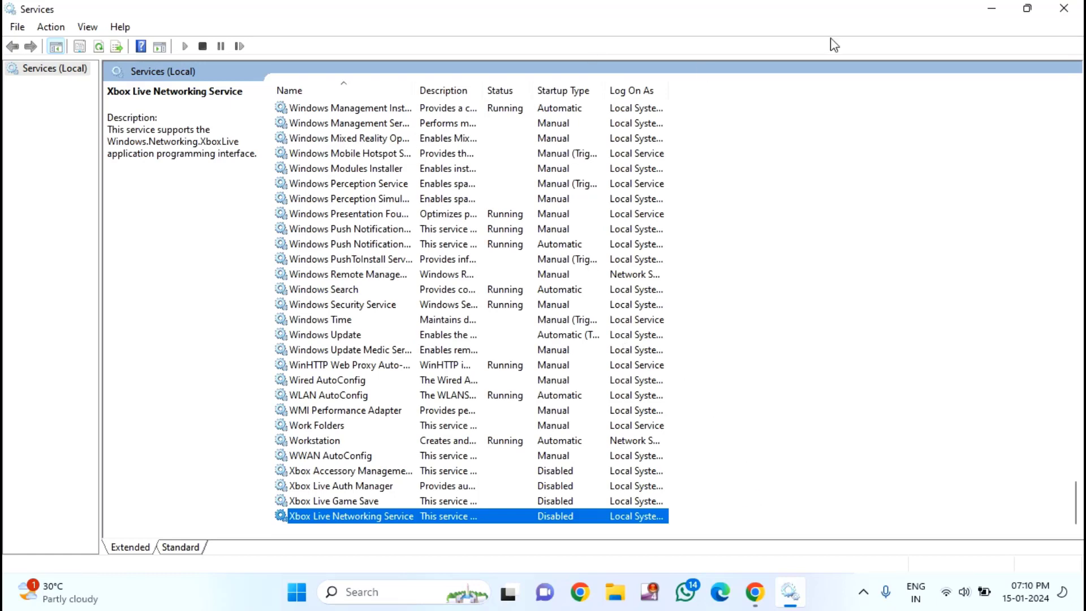
# Close the Services window and bring up the computer's power options, which include Restart
pyautogui.click(1064, 8)
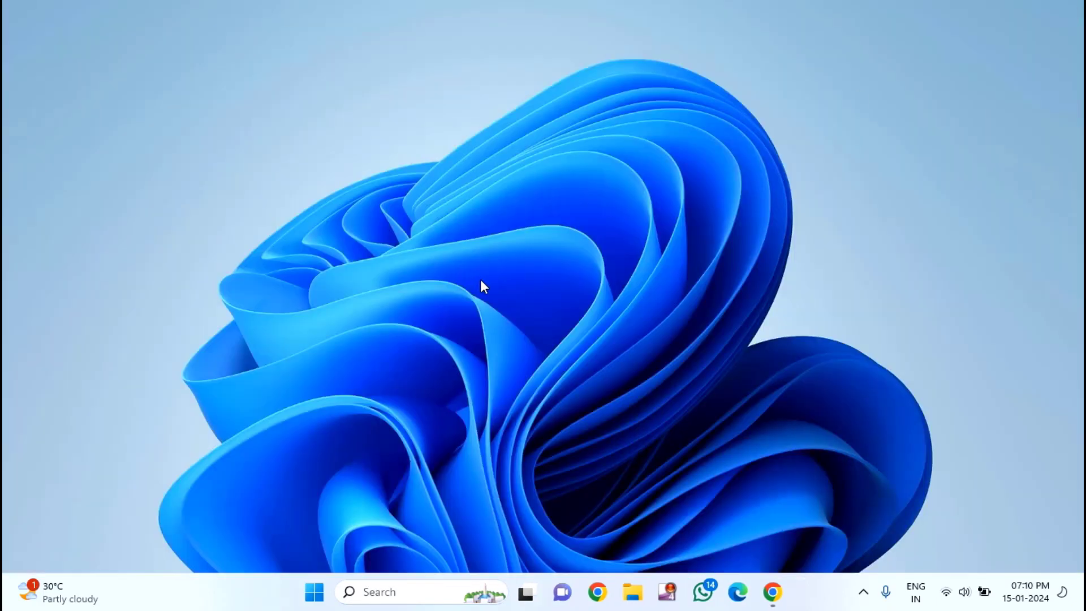
pyautogui.click(314, 592)
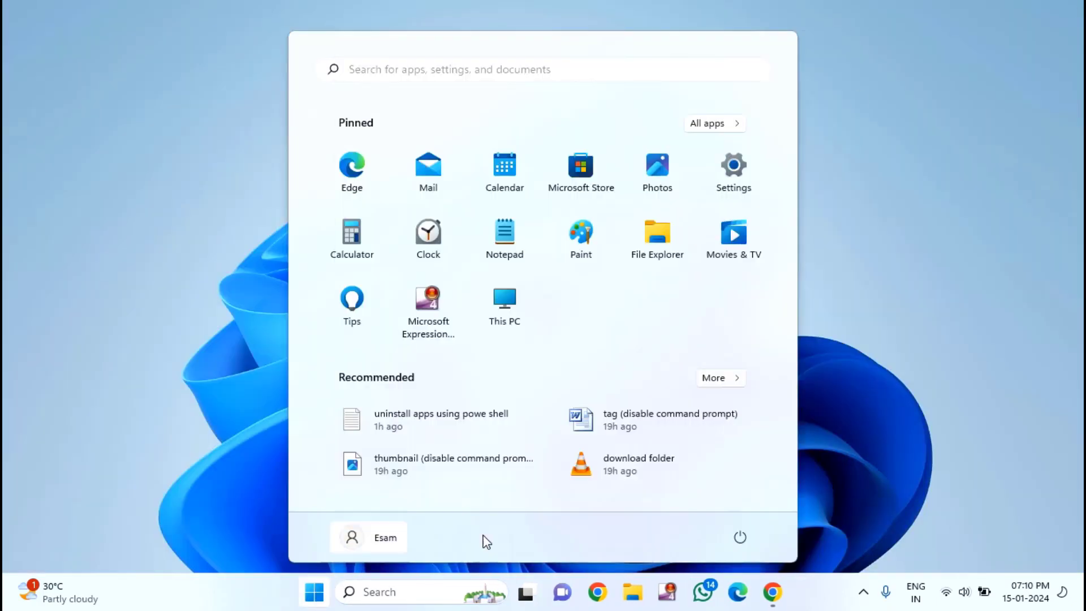
pyautogui.click(749, 536)
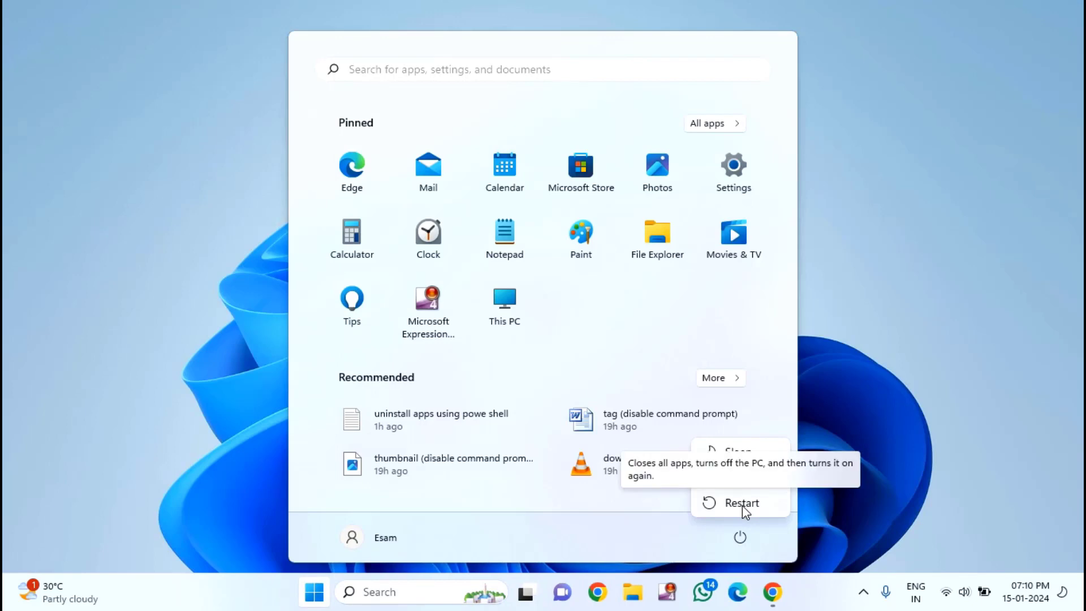